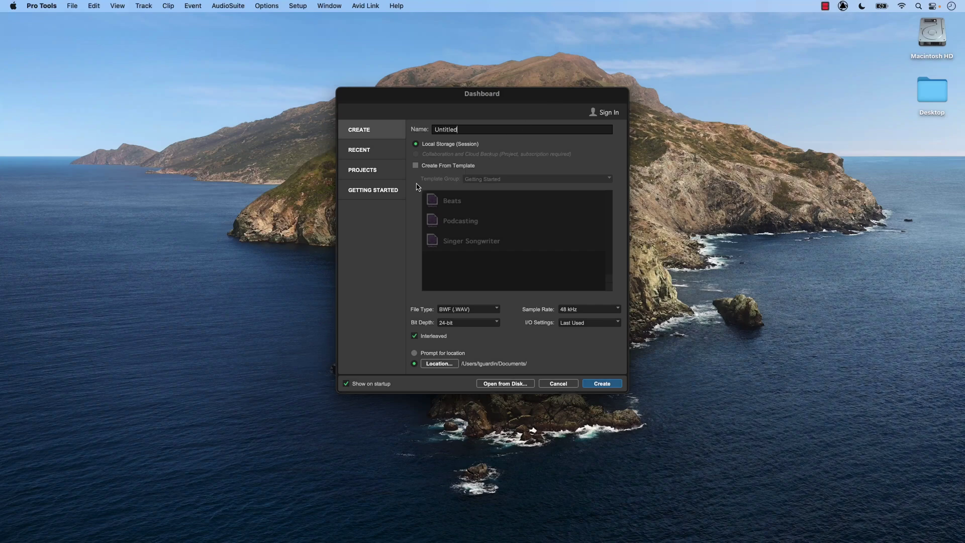
Step: Create a new session from the Singer Songwriter template and save it as "Record A Song" in Documents
left_click(392, 192)
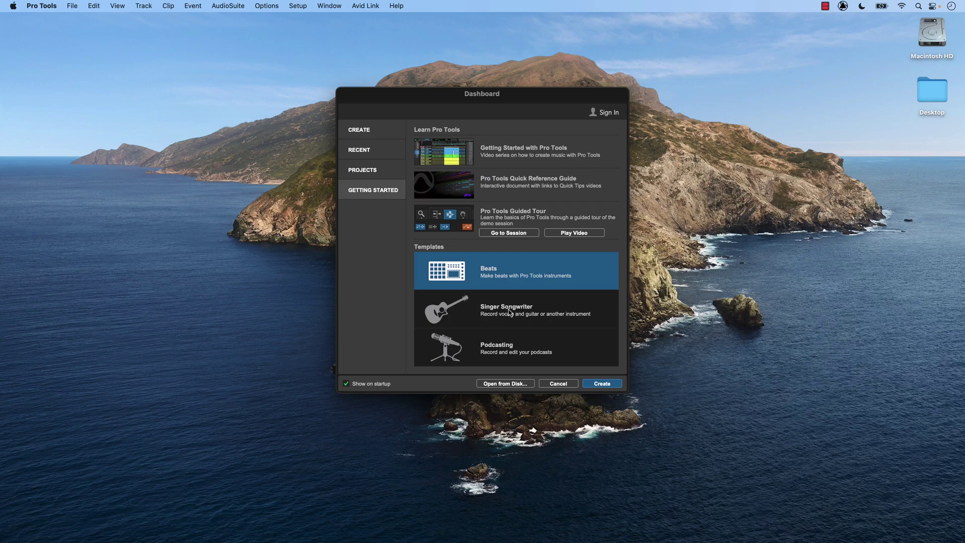
left_click(509, 313)
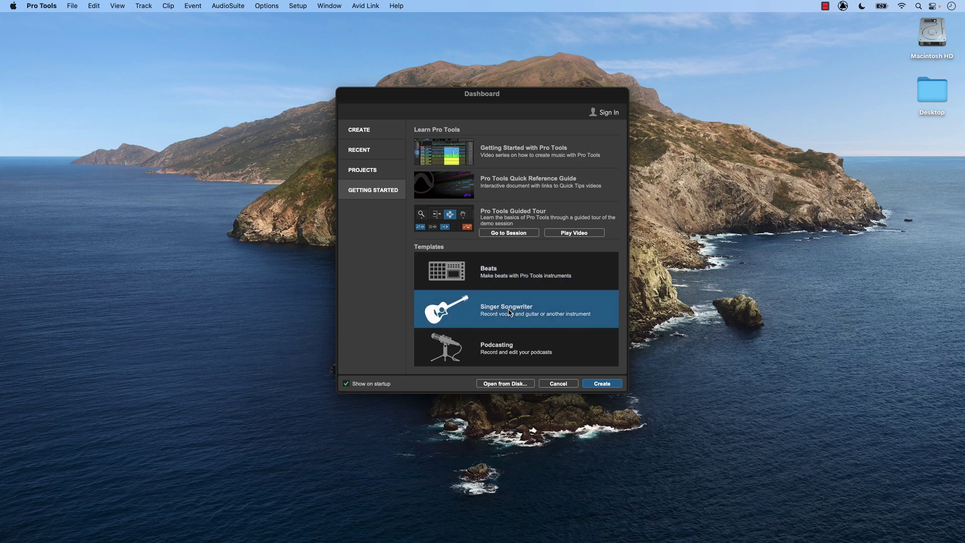
left_click(599, 385)
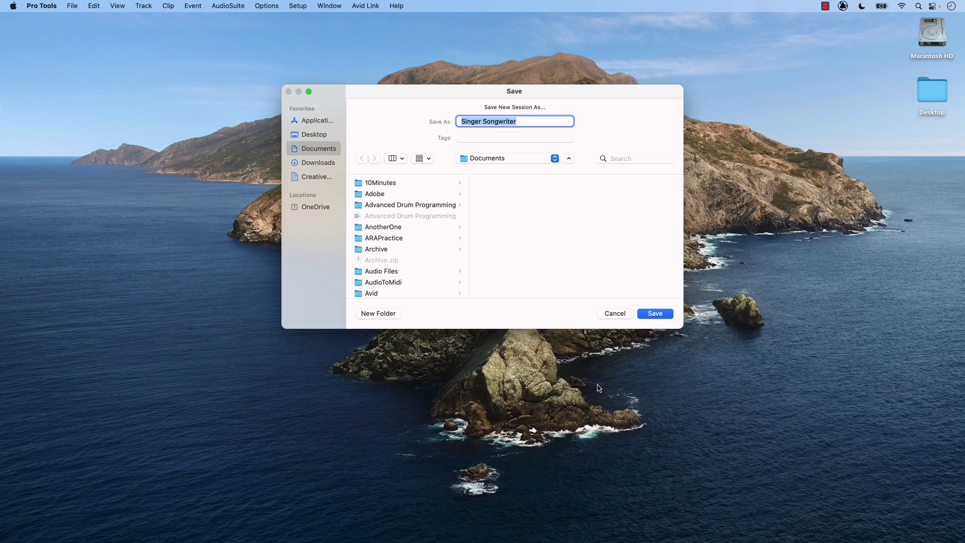
type("Record A S")
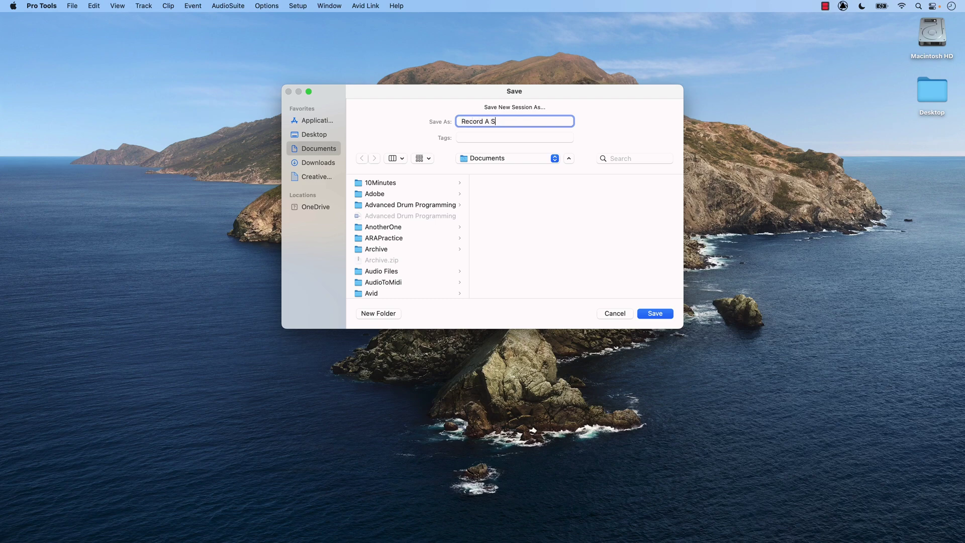
type("ong")
left_click(668, 318)
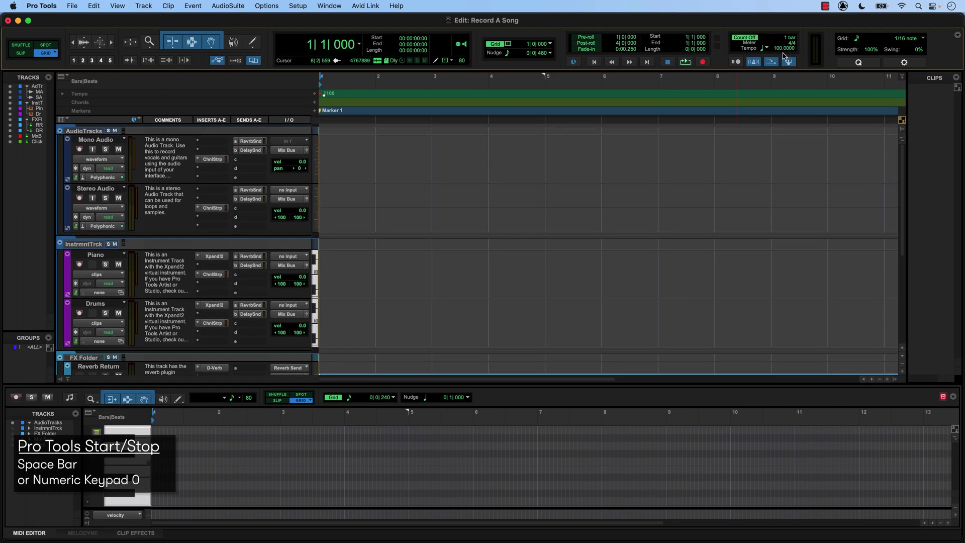
Step: Start and stop playback of the empty session, and look through the transport's playback mode options
key("space")
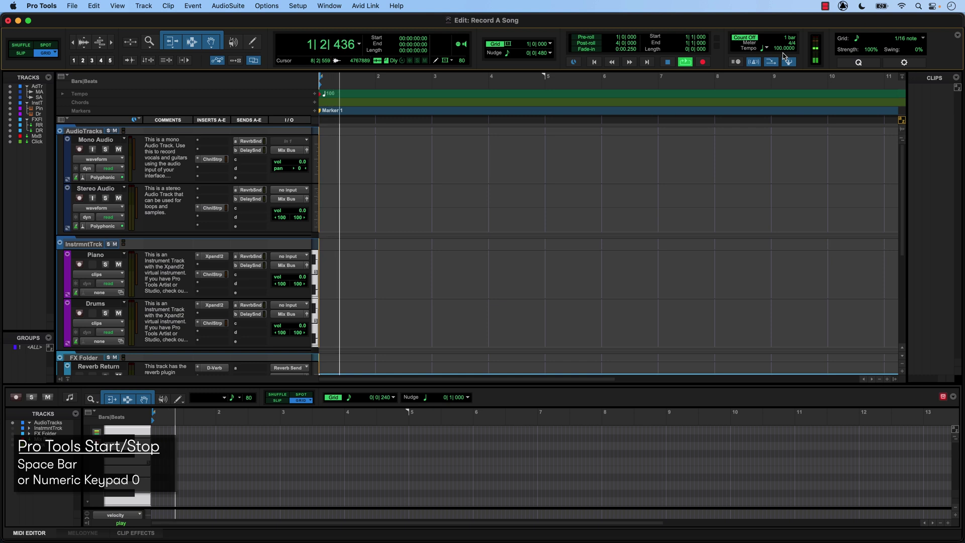
key("space")
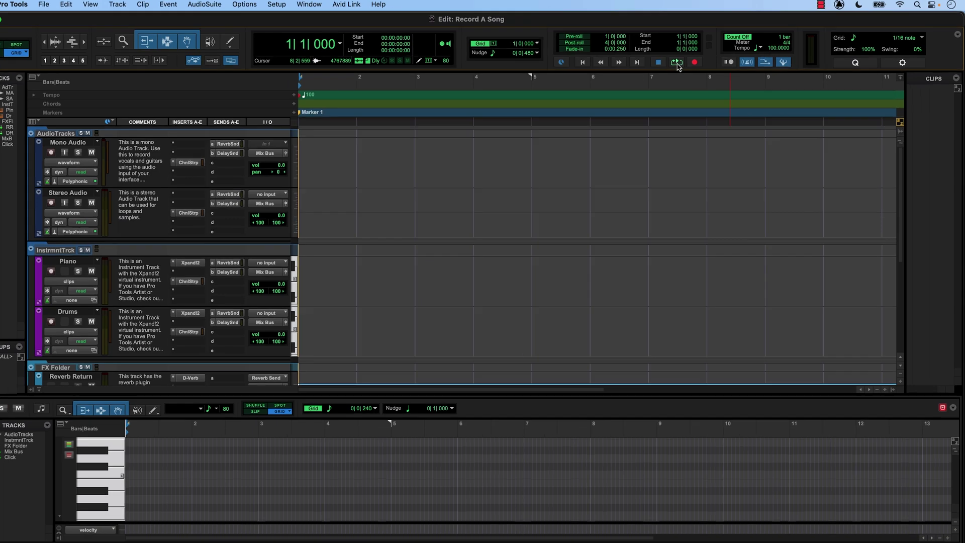
right_click(677, 64)
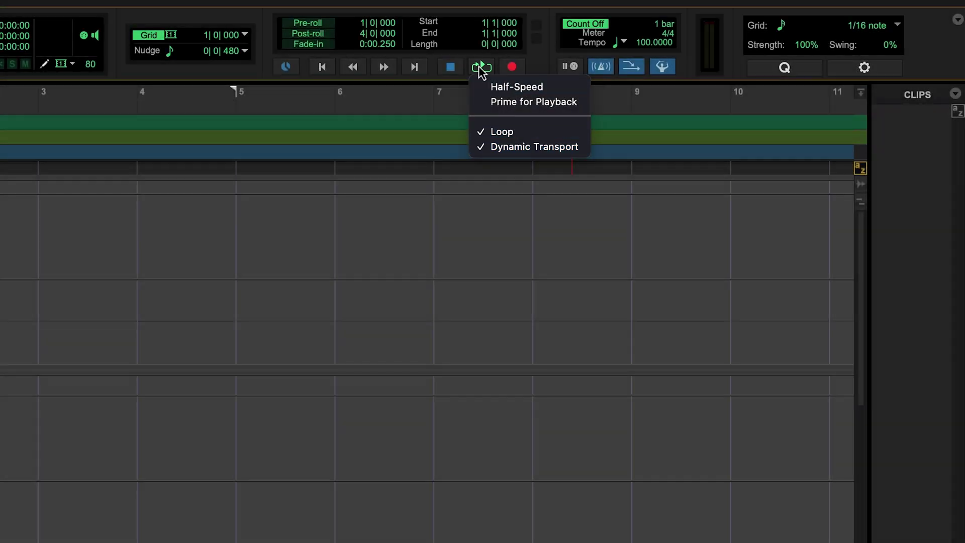
left_click(482, 71)
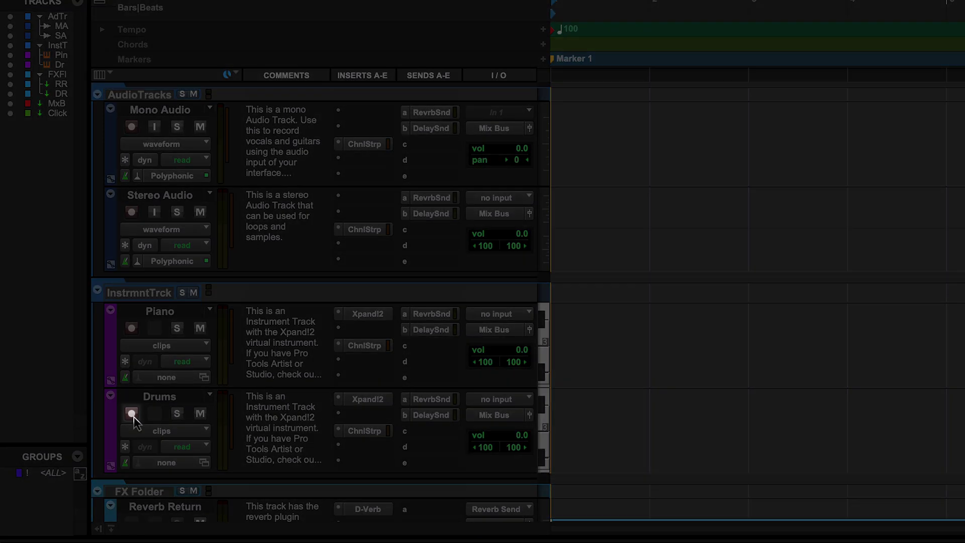
Step: Record-enable the Drums track and load the "21 Tight Electro Kit" preset in its Xpand!2 instrument
left_click(132, 413)
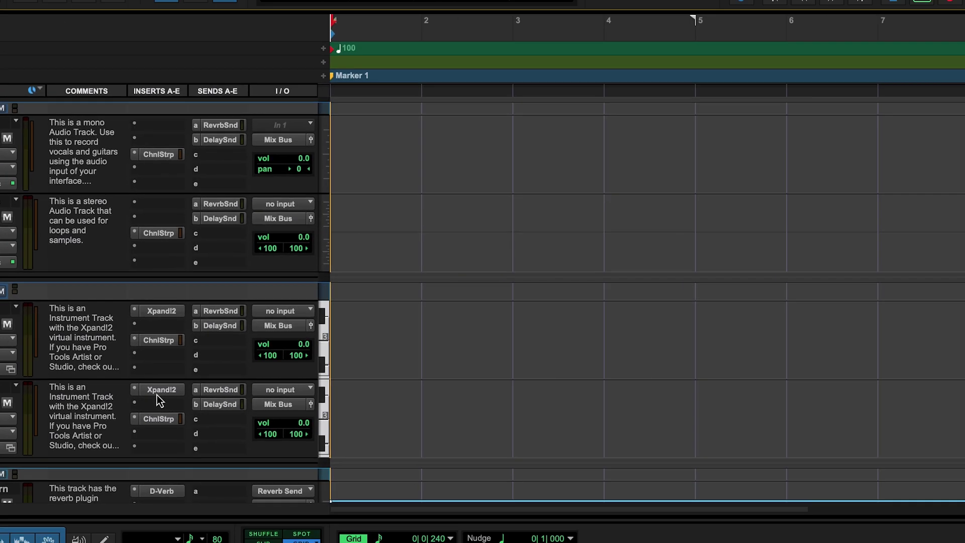
left_click(366, 400)
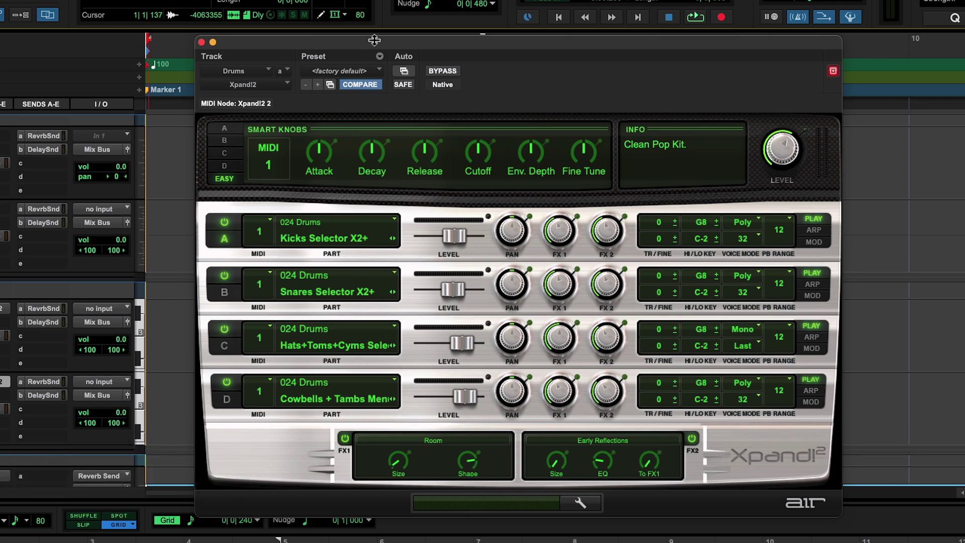
left_click(380, 73)
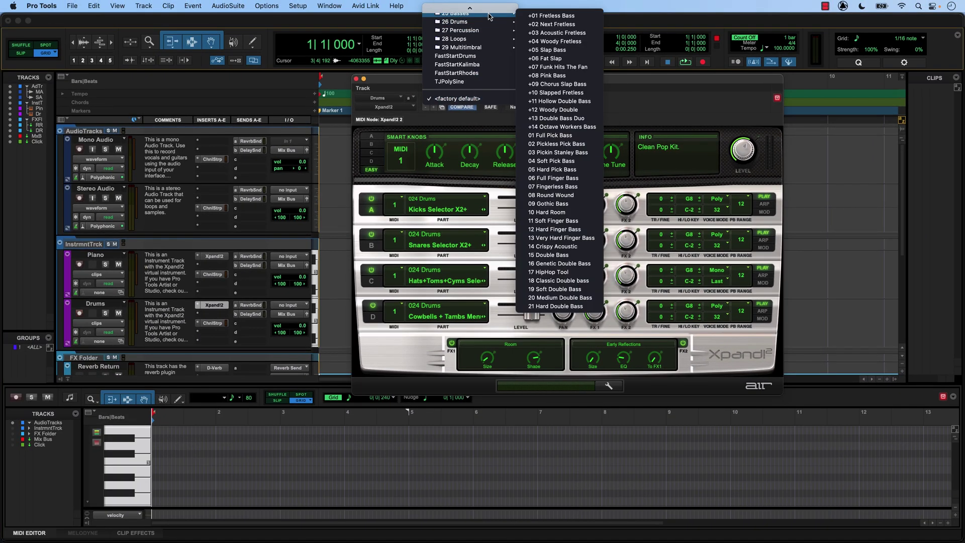
mouse_move(489, 9)
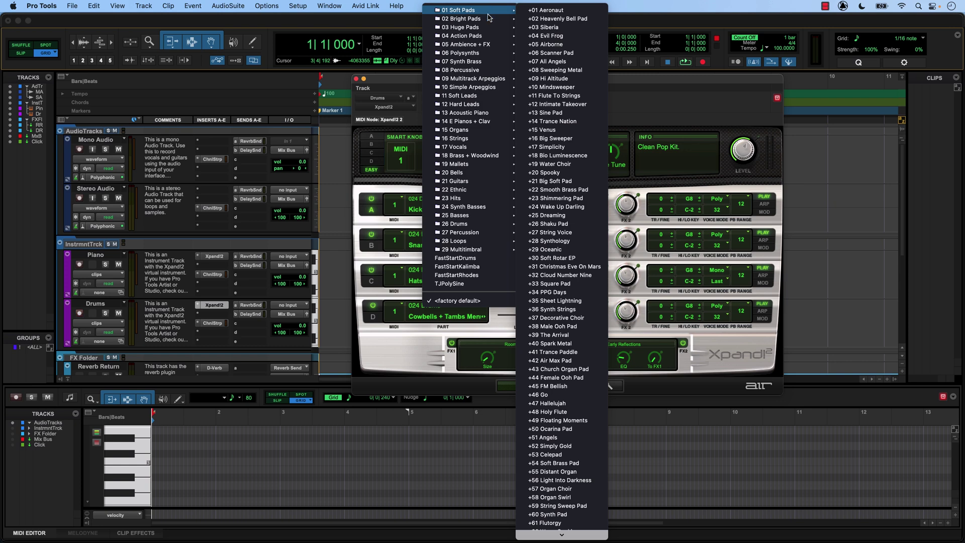
mouse_move(489, 88)
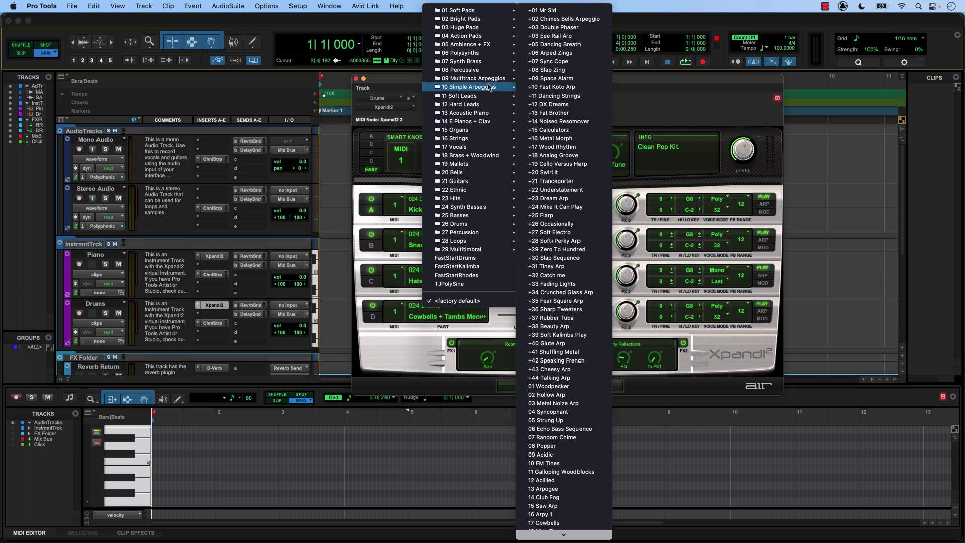
mouse_move(502, 225)
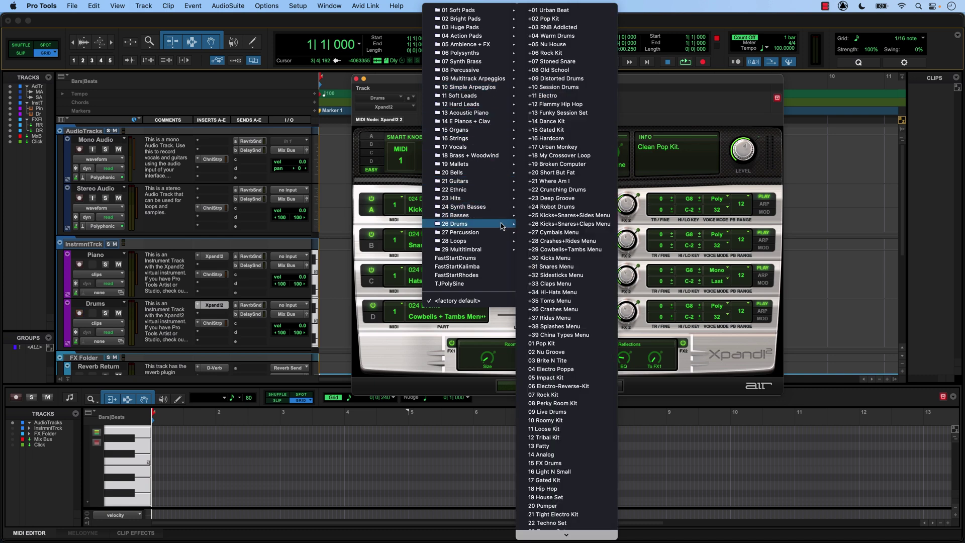
left_click(571, 519)
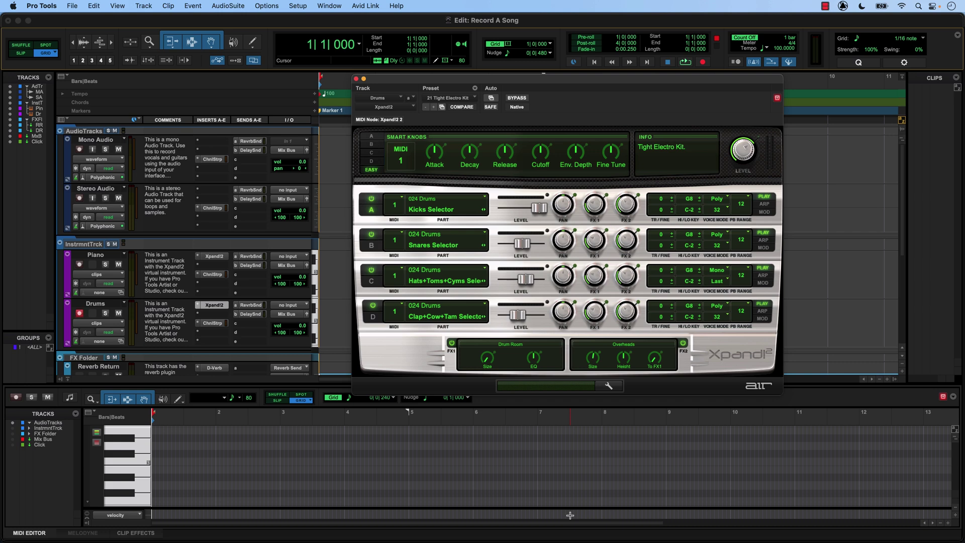
left_click(356, 80)
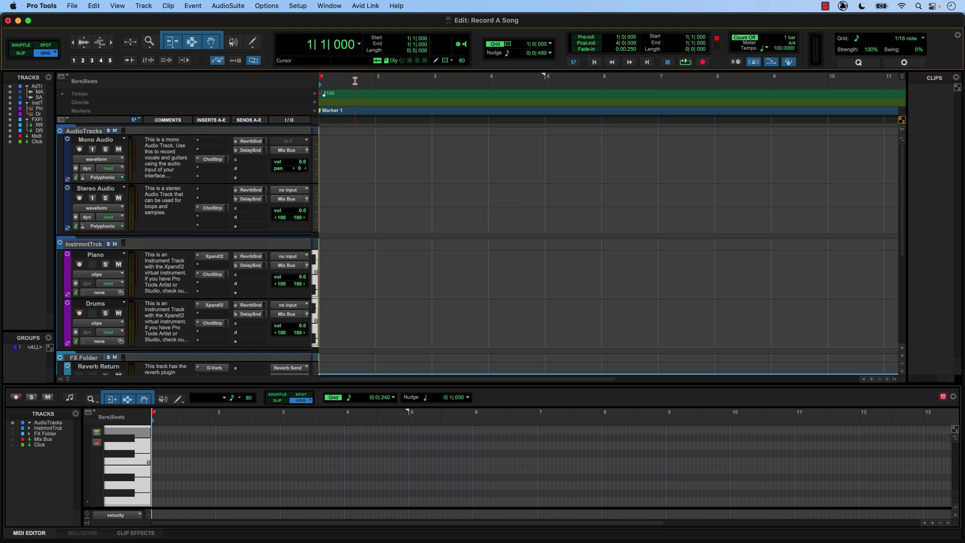
Step: Keep the instrument track's name as Drums and show that track in the MIDI Editor
double_click(99, 305)
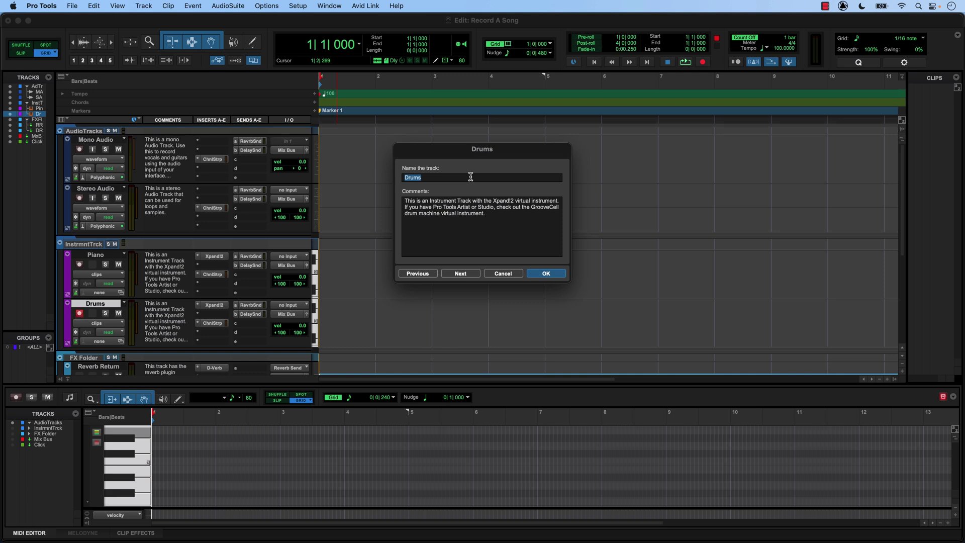
left_click(545, 274)
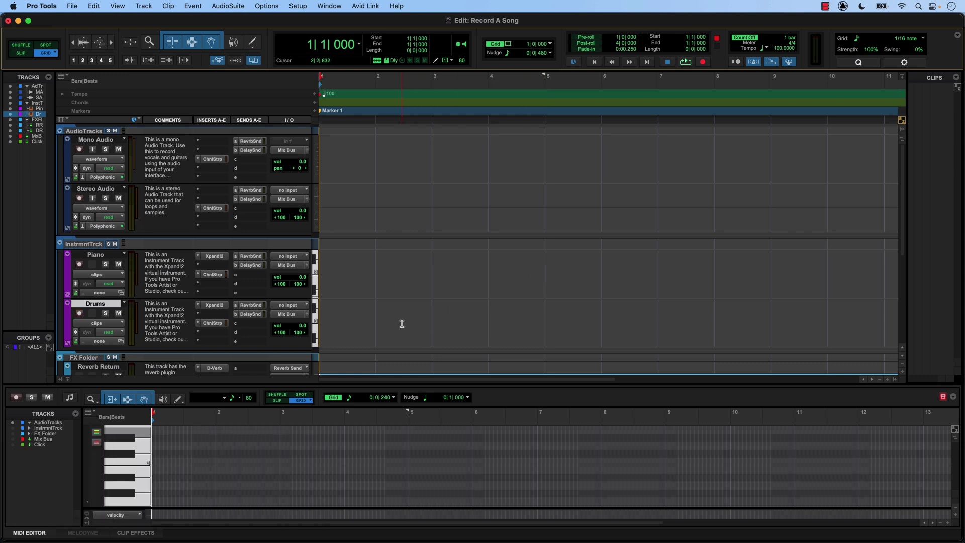
left_click(383, 317)
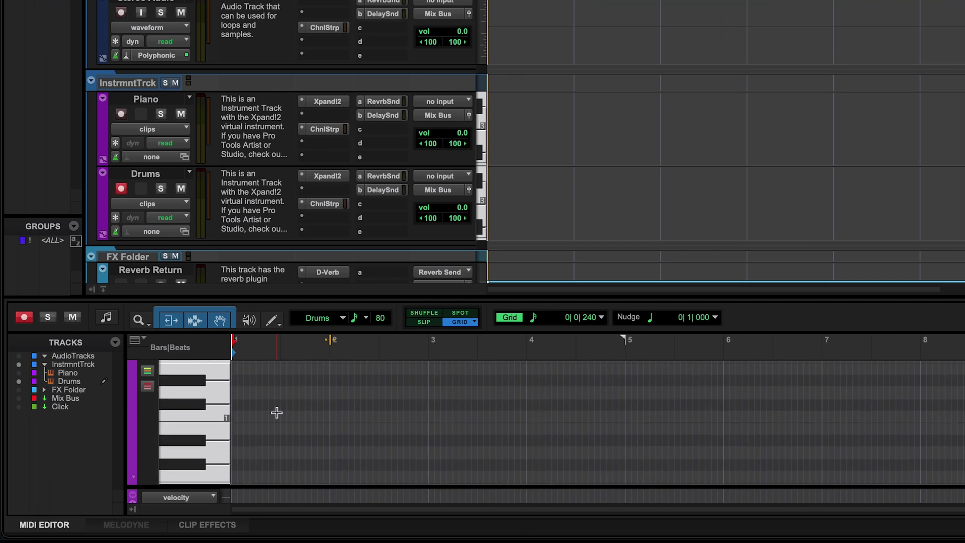
Step: Audition the drum sounds from C1 up to E1 on the MIDI Editor's keyboard
left_click(216, 414)
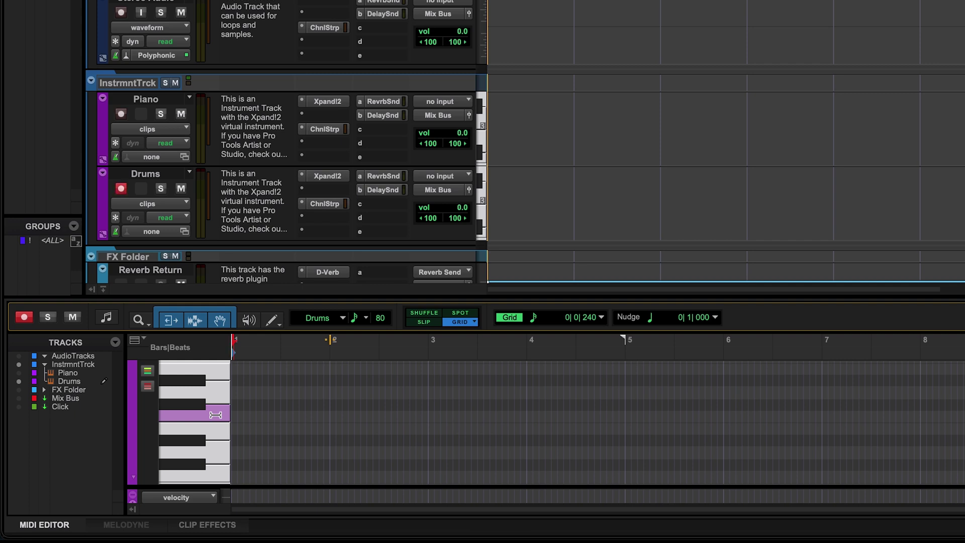
left_click(215, 414)
left_click_drag(215, 415, 196, 370)
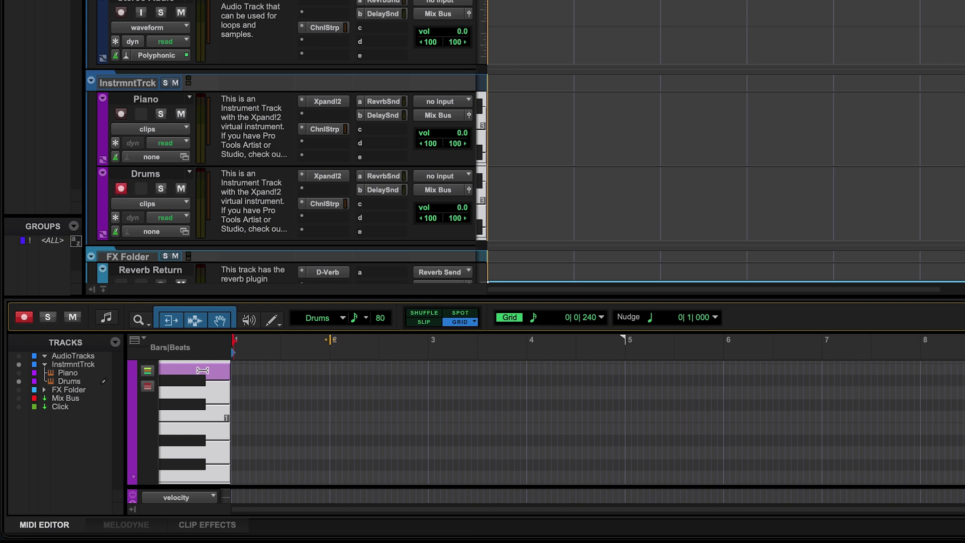
Step: Select bar 1 in the Drums track's MIDI Editor and add a C1 note at 1|1|000
left_click(244, 377)
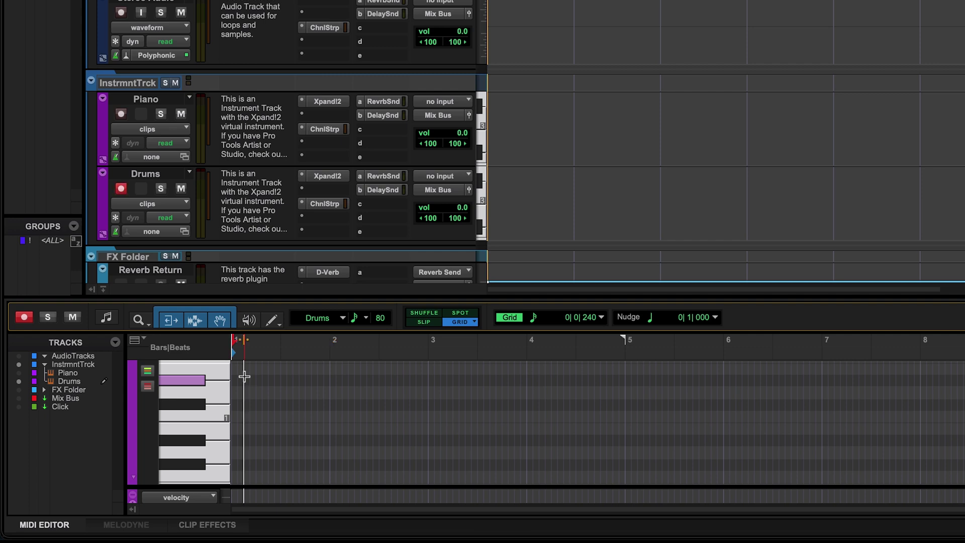
key("super+bracketright")
key("super+bracketright")
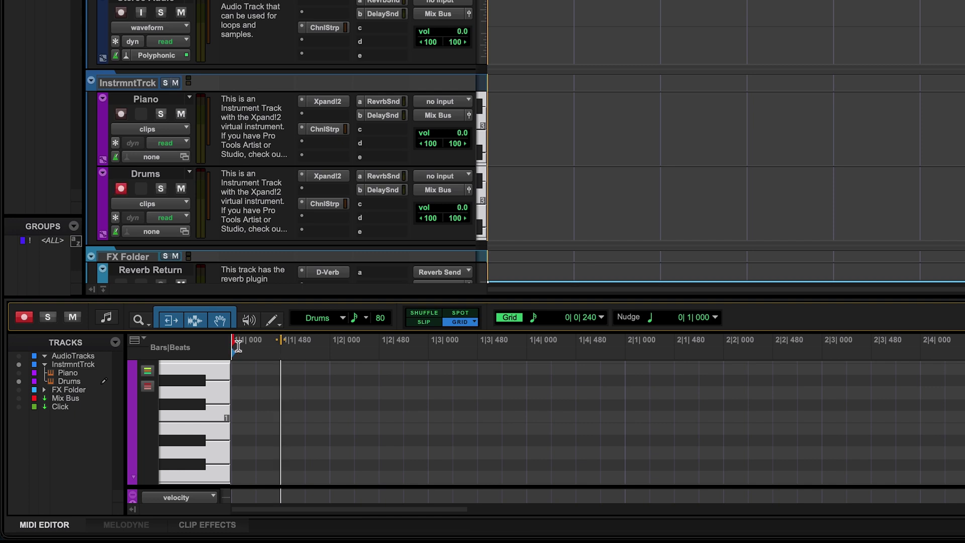
left_click_drag(238, 346, 630, 347)
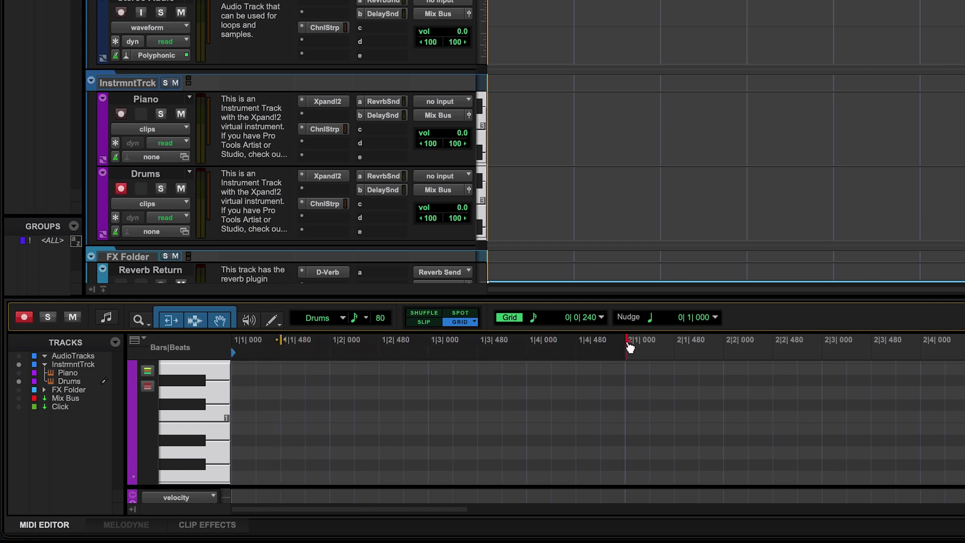
double_click(243, 417)
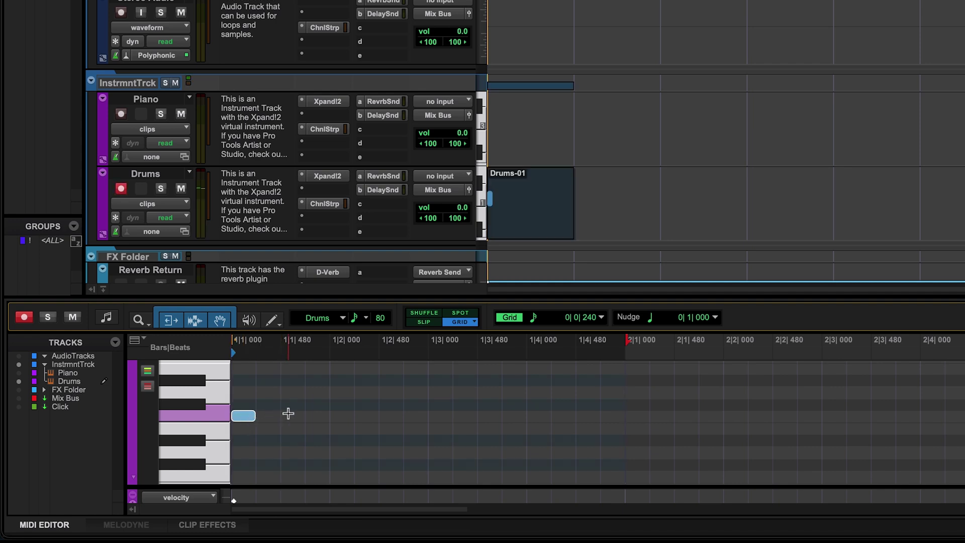
Step: Add E1 notes on beats 2 and 4 and a C1 note on beat 3 of bar 1, and play the pattern back
key("Down")
key("Down")
key("Down")
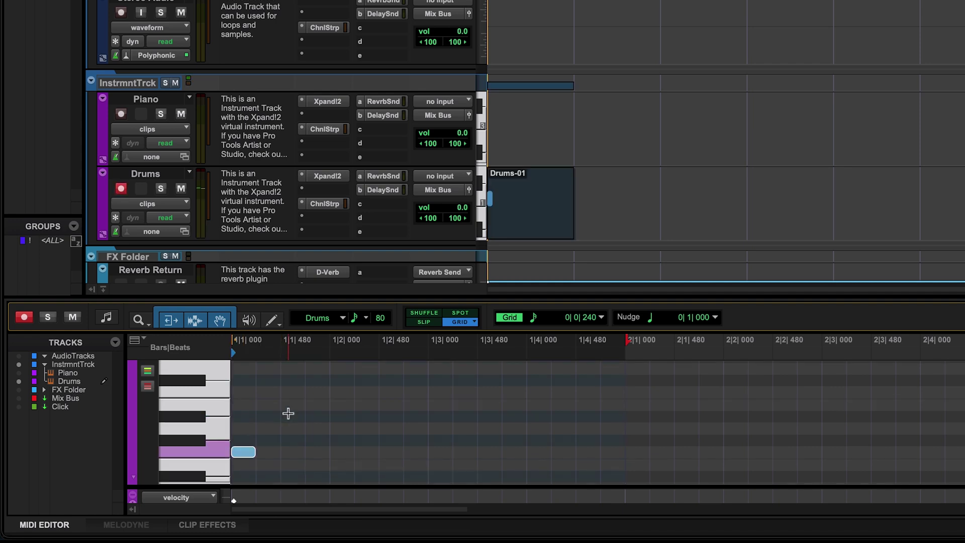
left_click(339, 407)
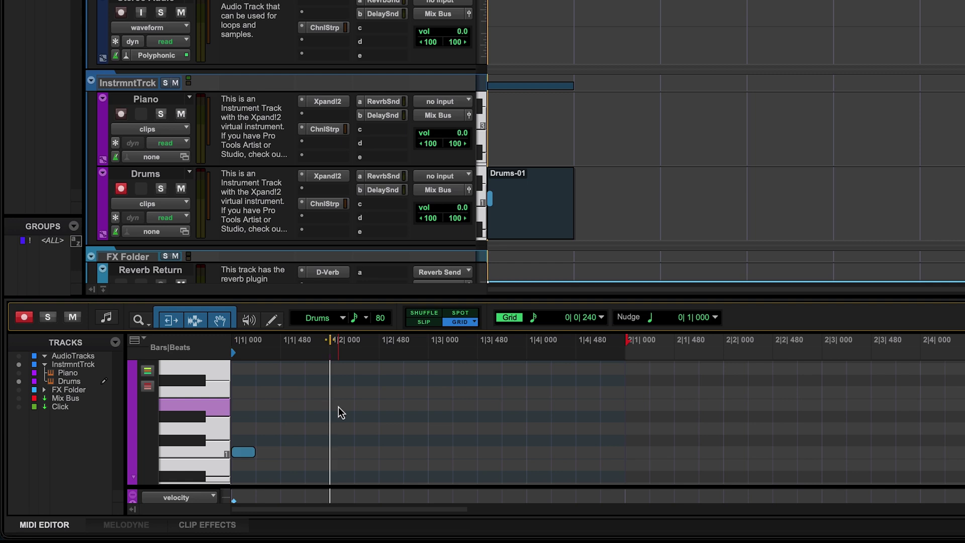
left_click(339, 406)
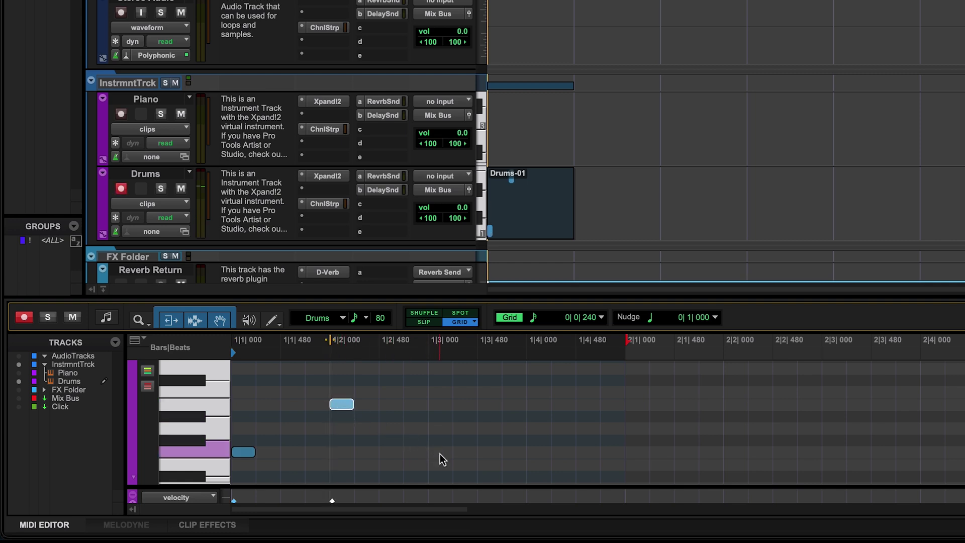
left_click(441, 454)
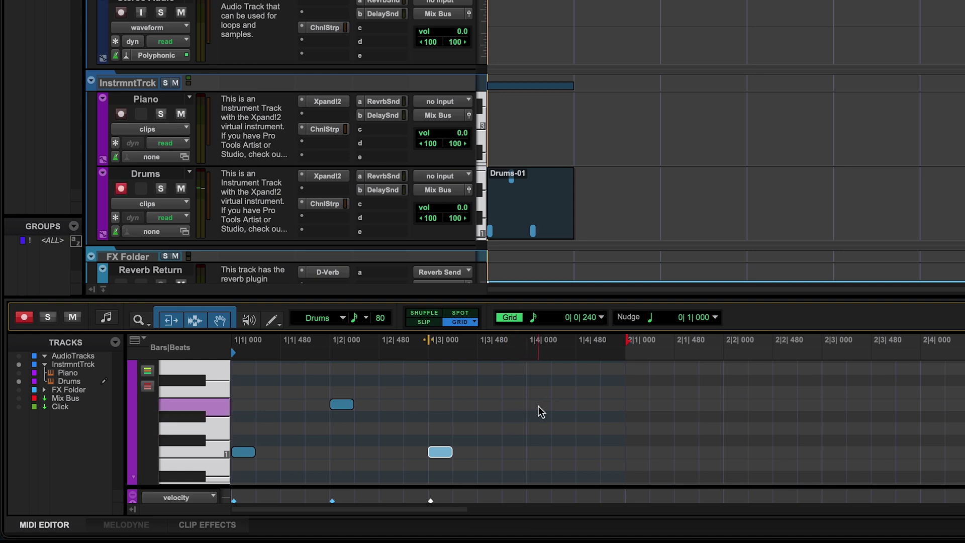
left_click(538, 406)
key("space")
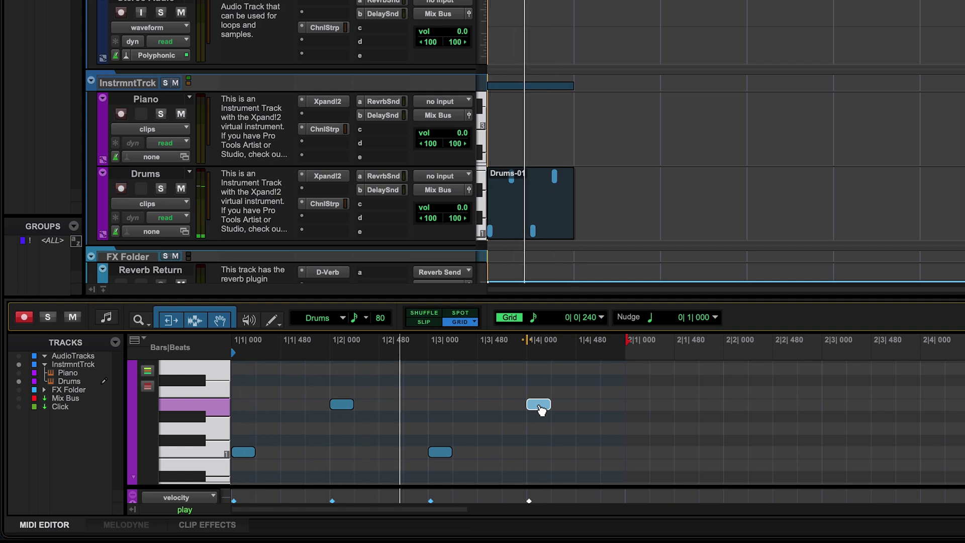
key("space")
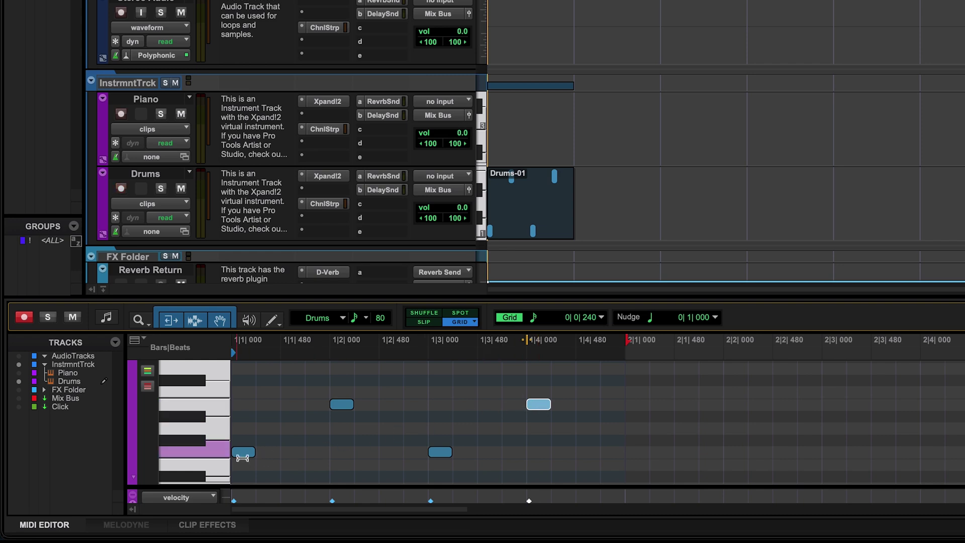
Step: Audition the C1 and F#1 keys and add F#1 notes on every eighth note of bar 1, from 1|1|000 to 1|4|480
left_click(204, 452)
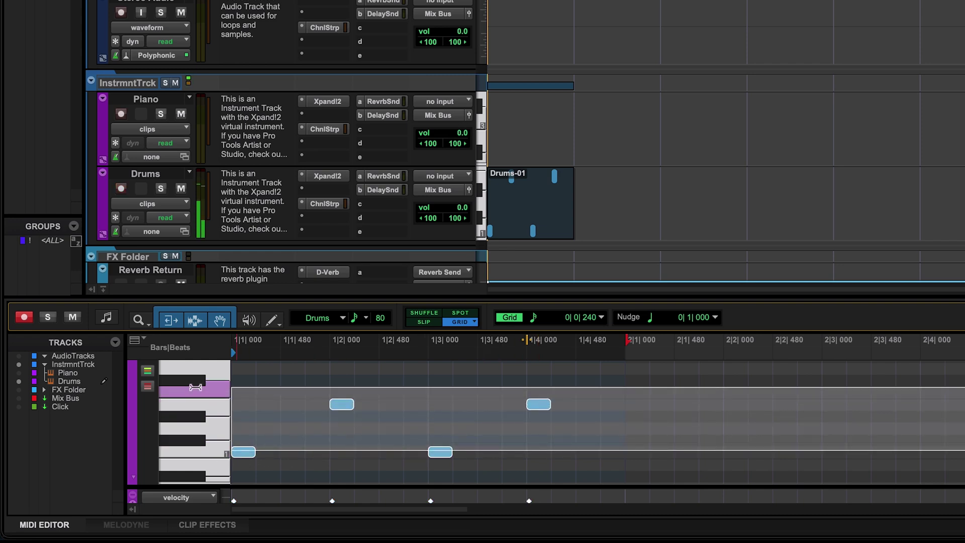
left_click(196, 382)
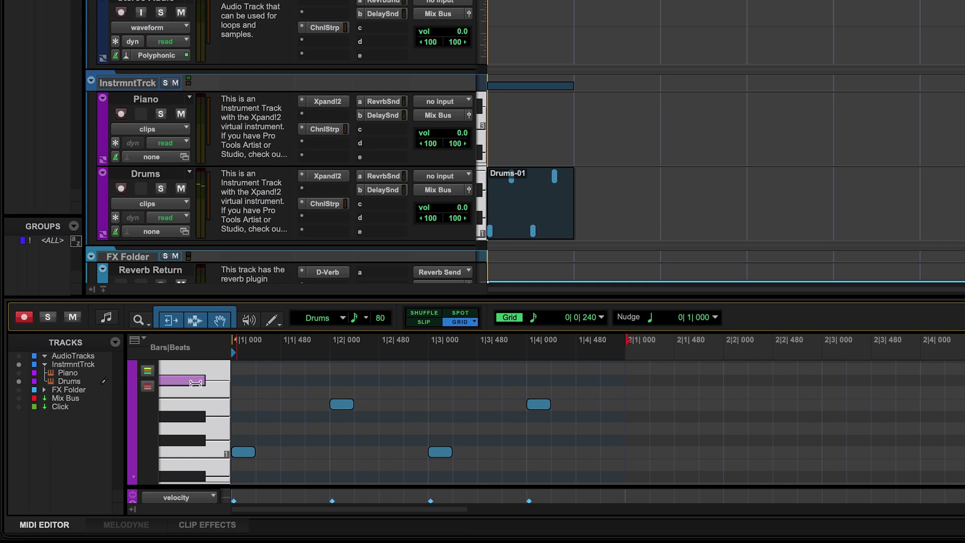
left_click(241, 381)
left_click(289, 380)
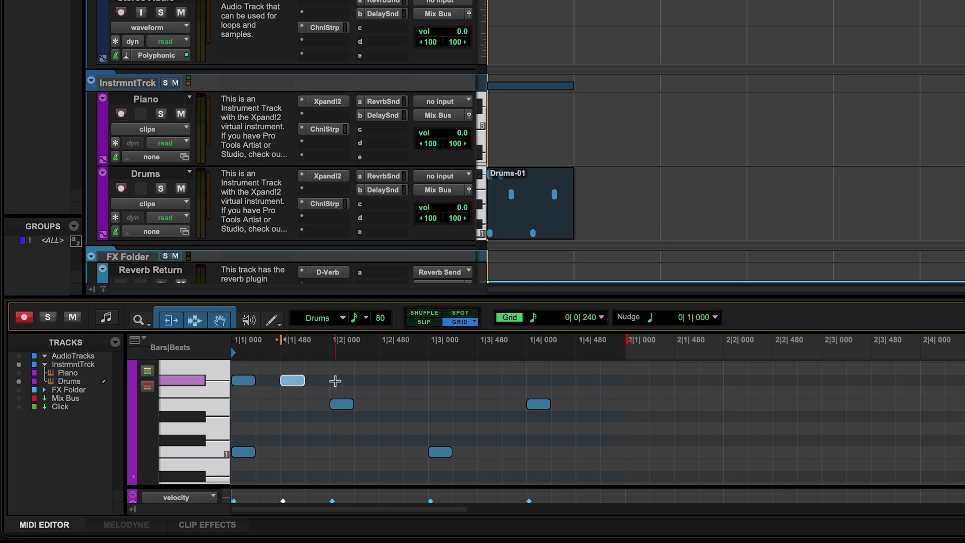
left_click(335, 382)
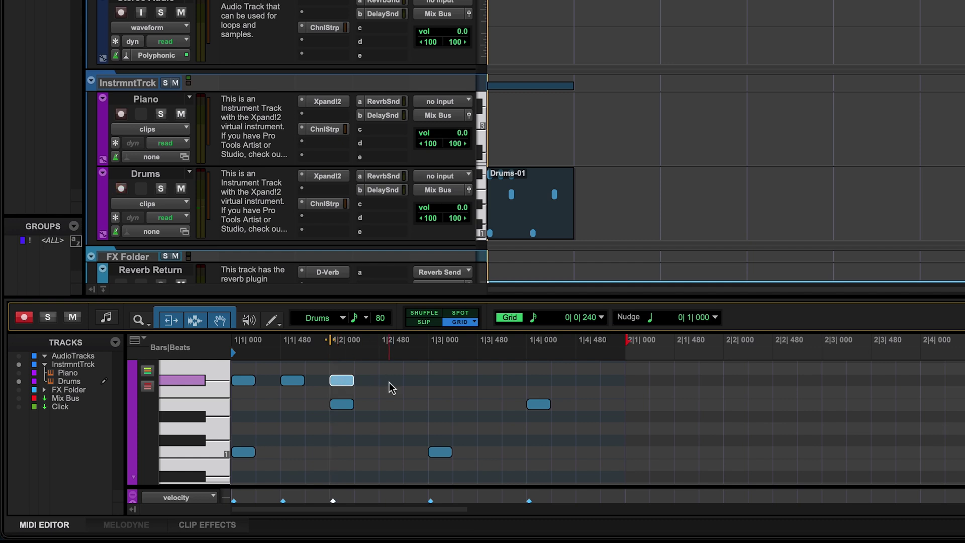
left_click(390, 382)
left_click(432, 381)
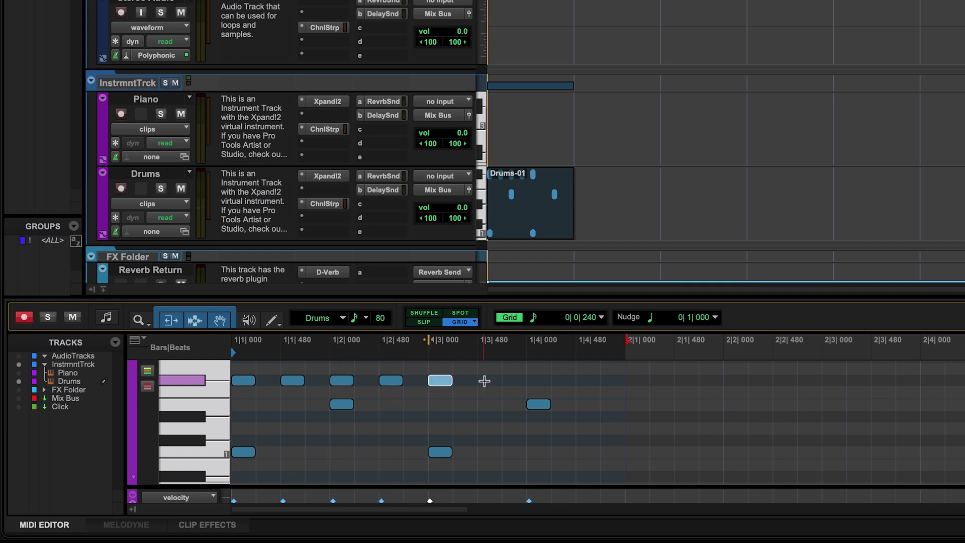
left_click(486, 381)
left_click(540, 381)
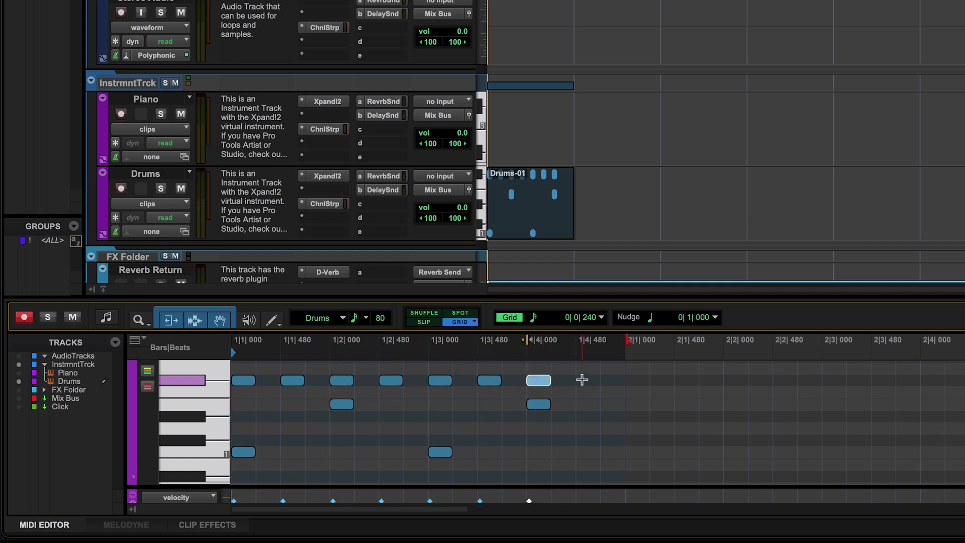
left_click(584, 381)
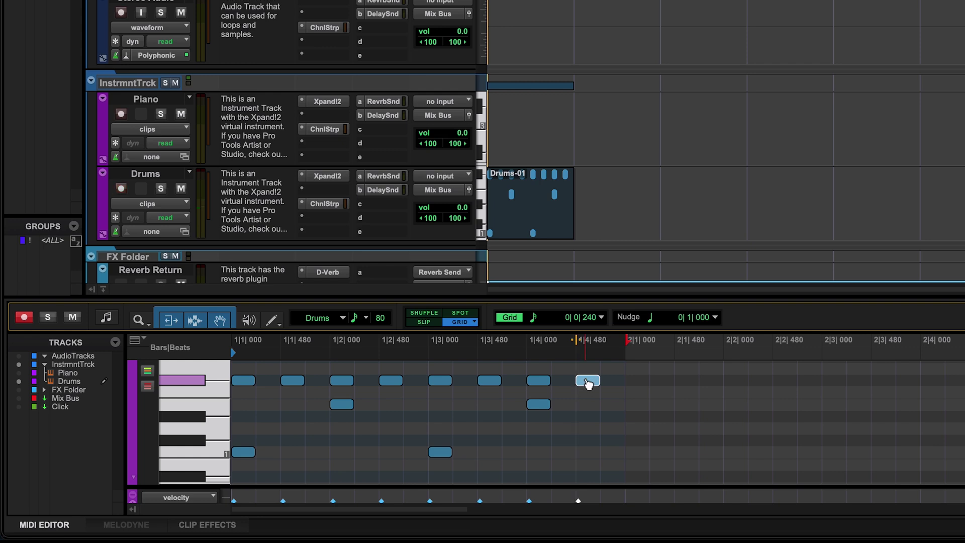
Step: Play the drum pattern back and turn off the metronome
key("space")
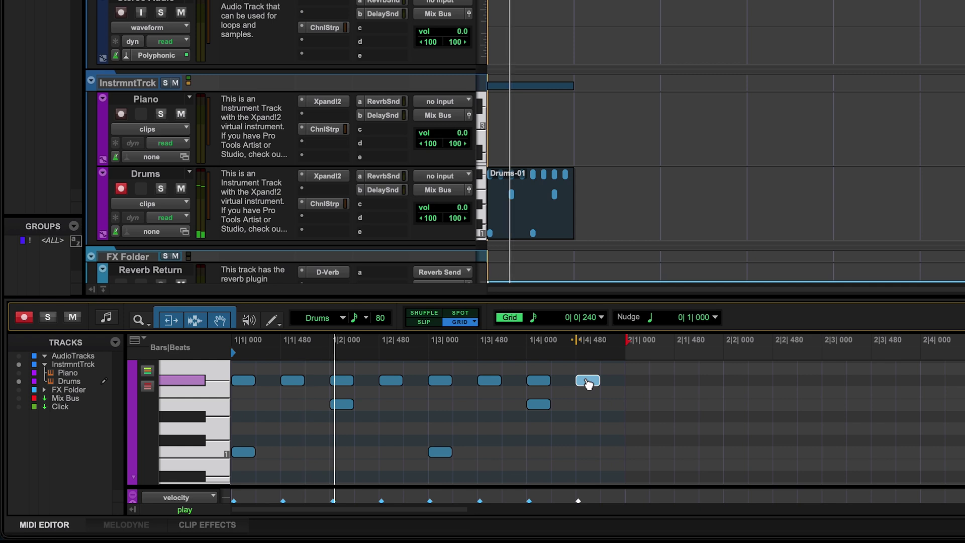
key("space")
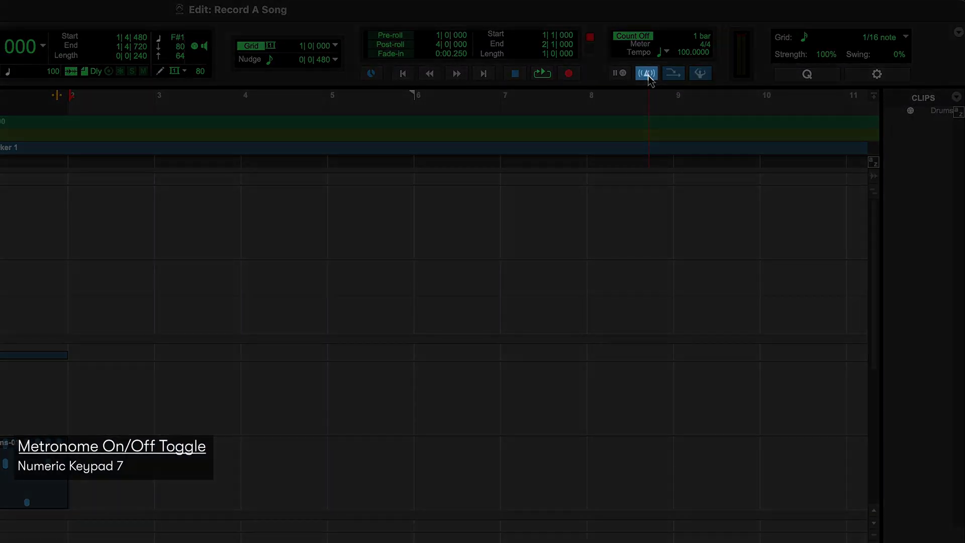
left_click(647, 74)
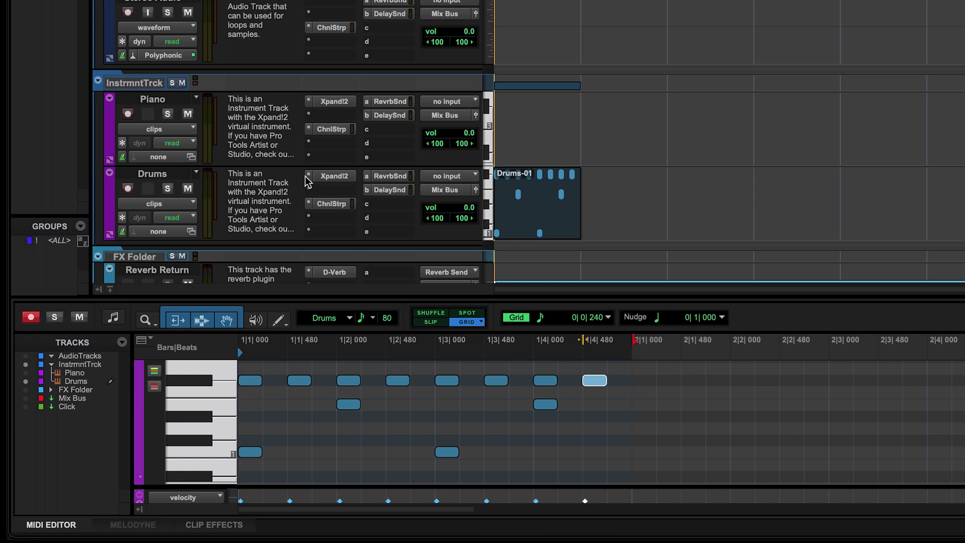
Step: Enlarge the MIDI Editor and make its velocity lane taller
left_click_drag(313, 297, 313, 249)
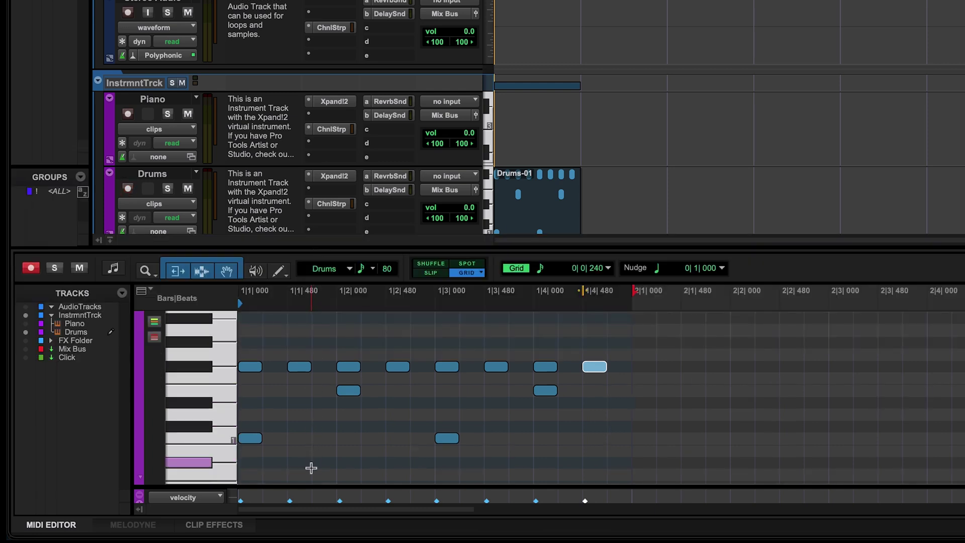
left_click_drag(304, 487, 308, 442)
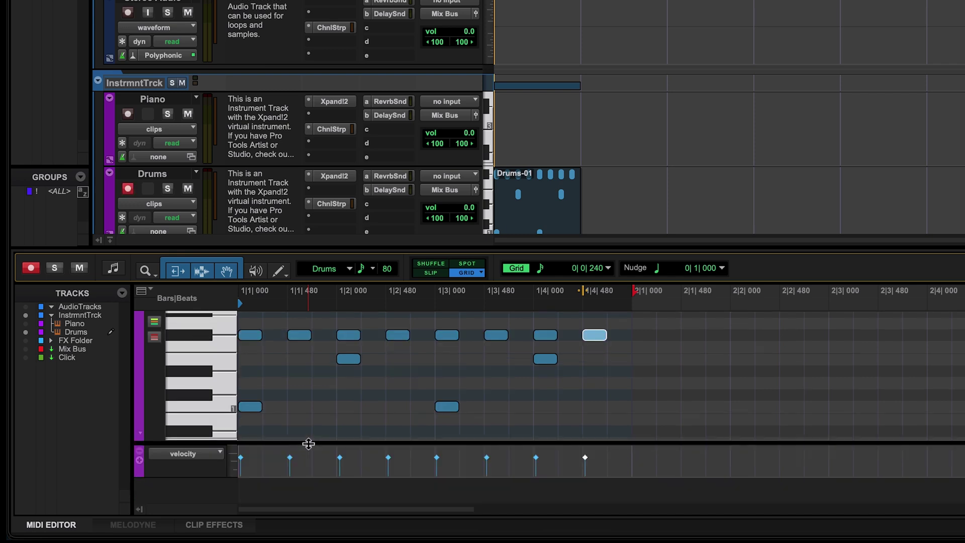
Step: Try raising the F#1 note at 1|1|480 to velocity 127 and lowering it, and undo the velocity change
left_click(302, 340)
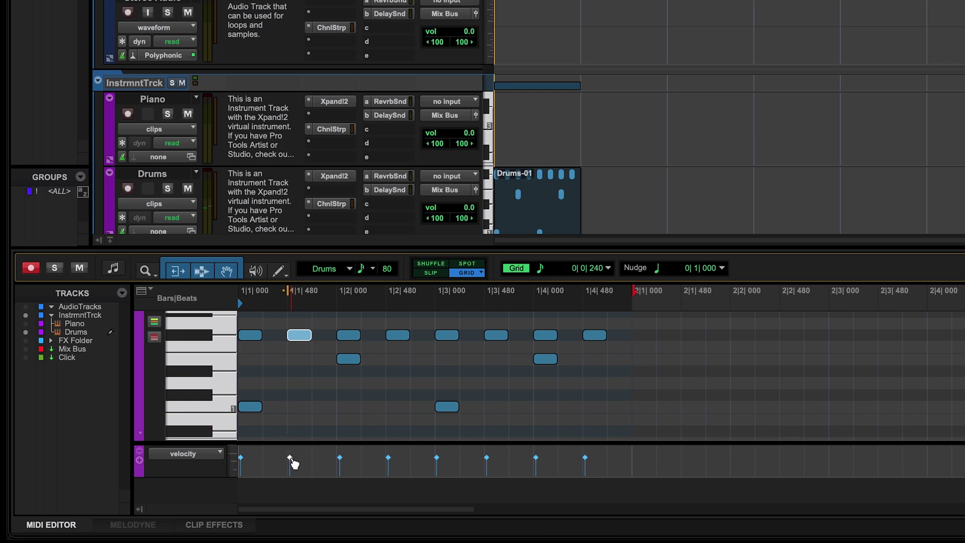
left_click_drag(292, 460, 294, 440)
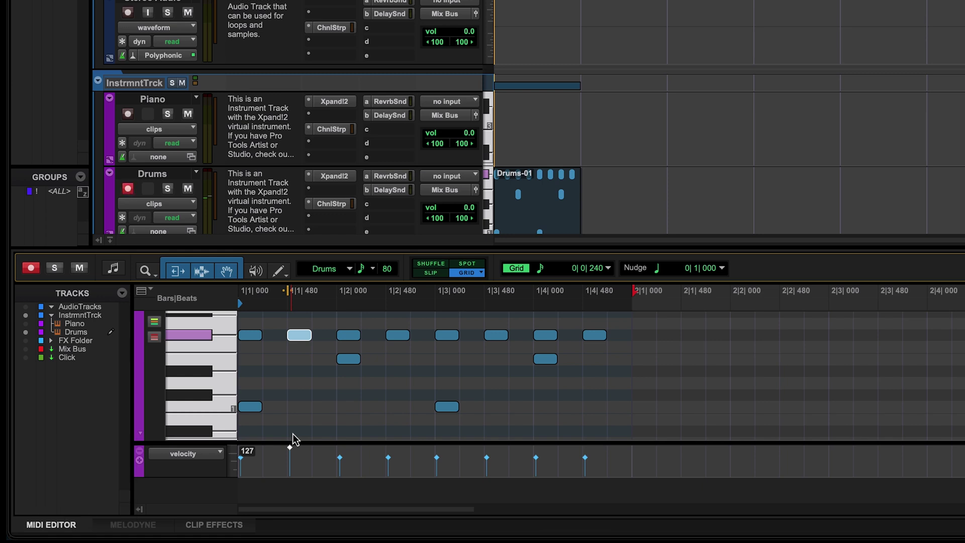
left_click_drag(293, 444, 293, 478)
key("ctrl+z")
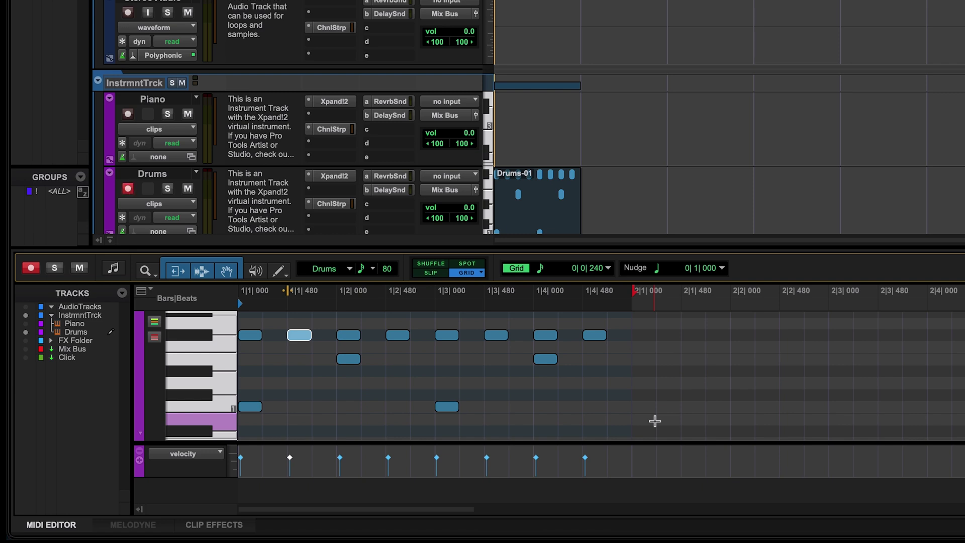
Step: Select all notes in bar 1, raise their velocity to the maximum, and deselect them
left_click_drag(655, 420, 260, 342)
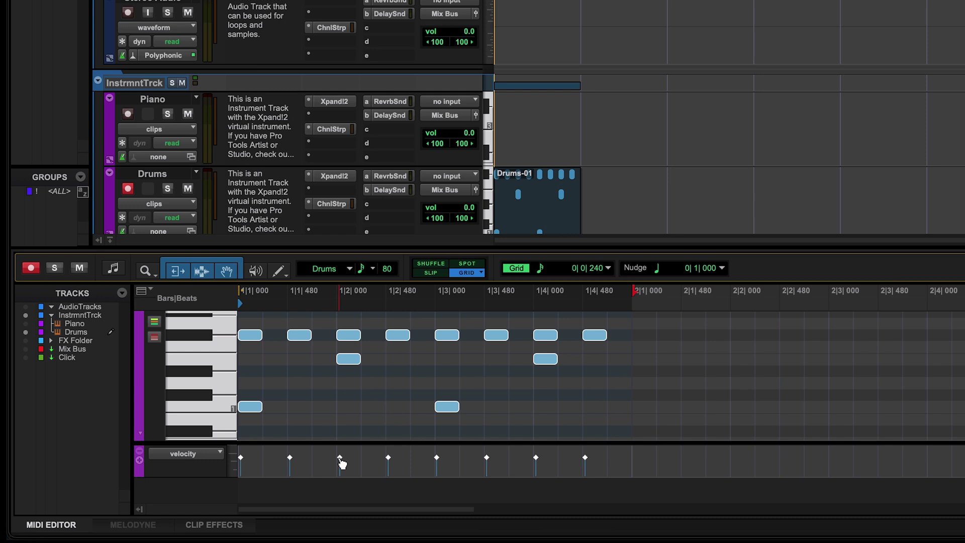
left_click_drag(340, 459, 340, 448)
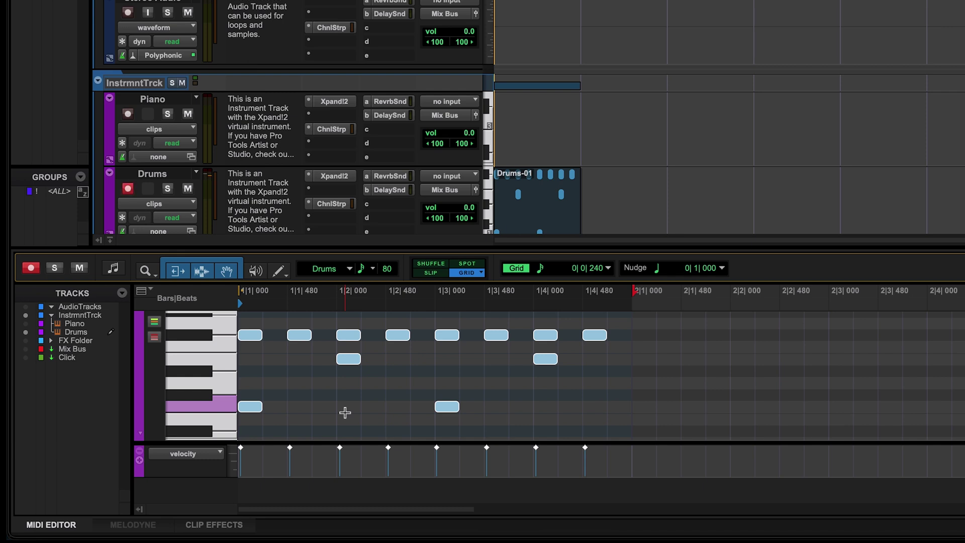
key("space")
left_click(301, 387)
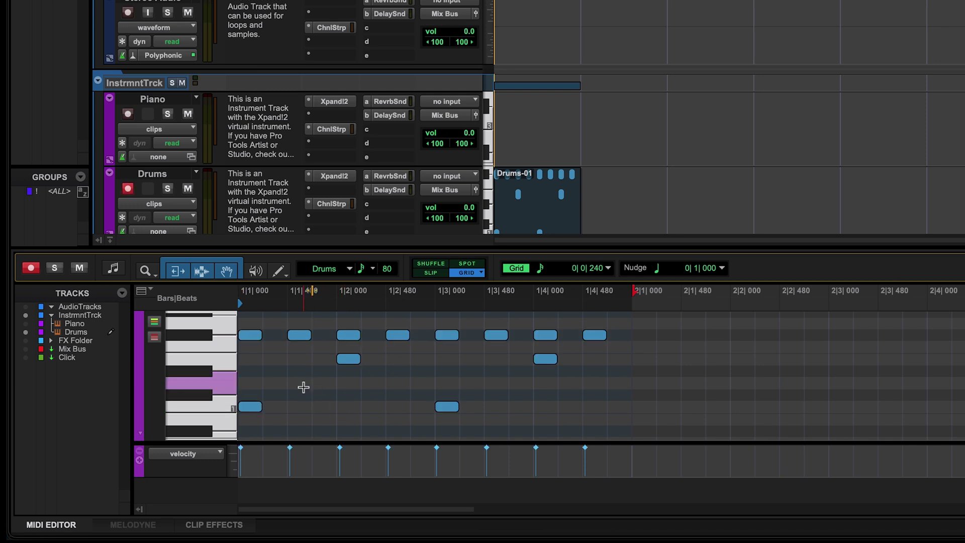
Step: Lower the velocity of the four off-beat F#1 notes together to near the bottom of the lane and play the pattern back
left_click(301, 340)
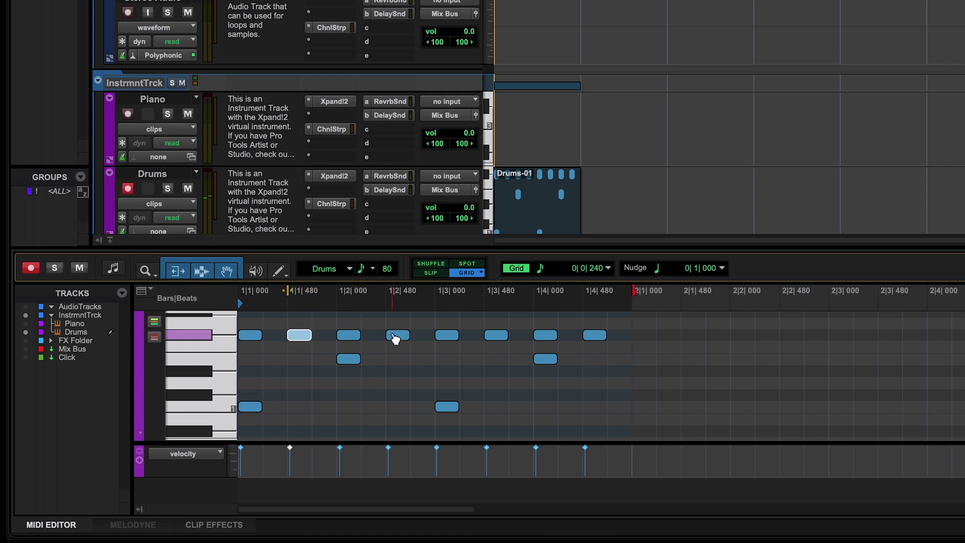
left_click(399, 338, "shift")
left_click(499, 340, "shift")
left_click(594, 338, "shift")
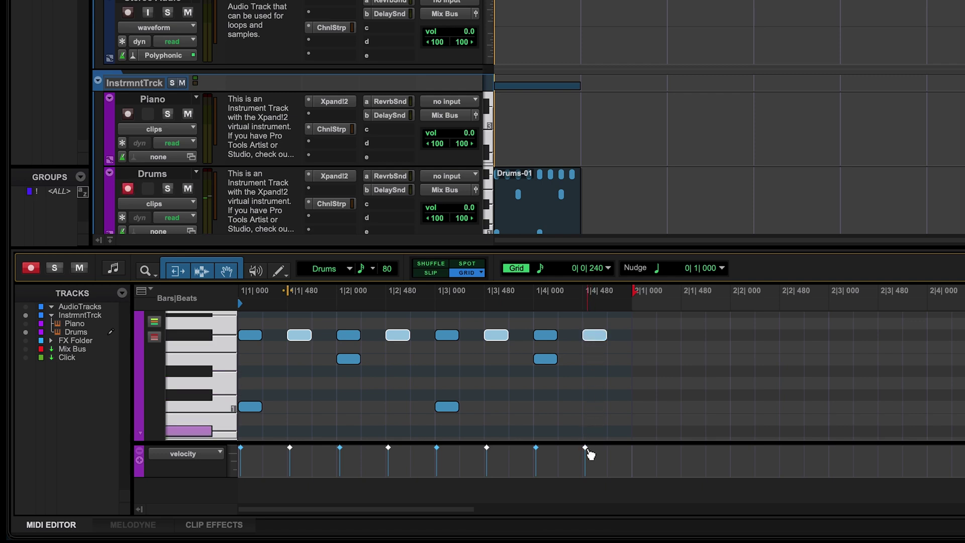
left_click_drag(586, 454, 585, 475)
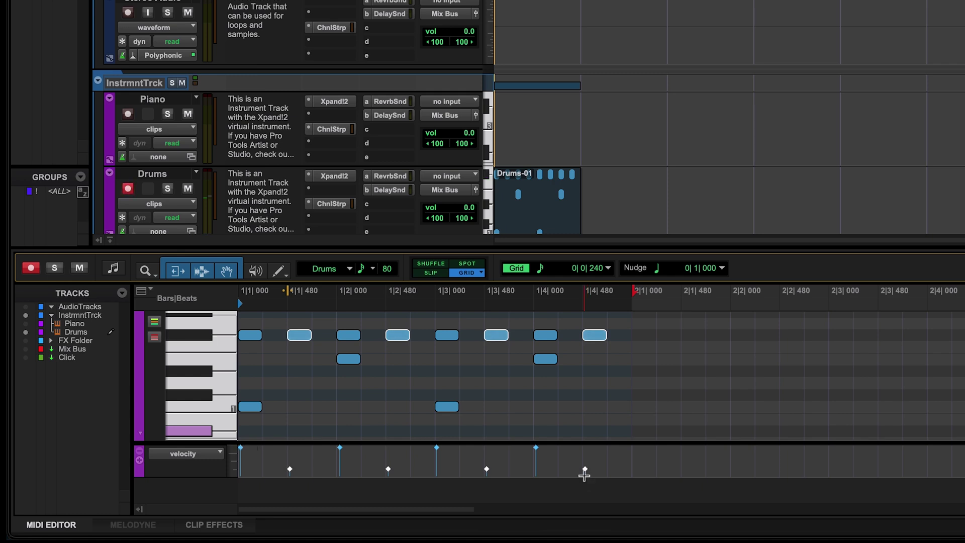
key("space")
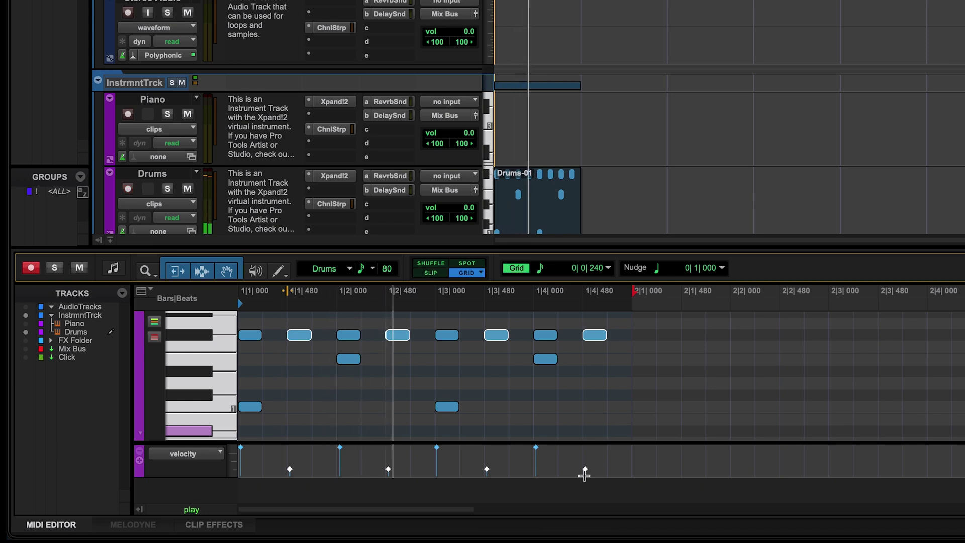
key("space")
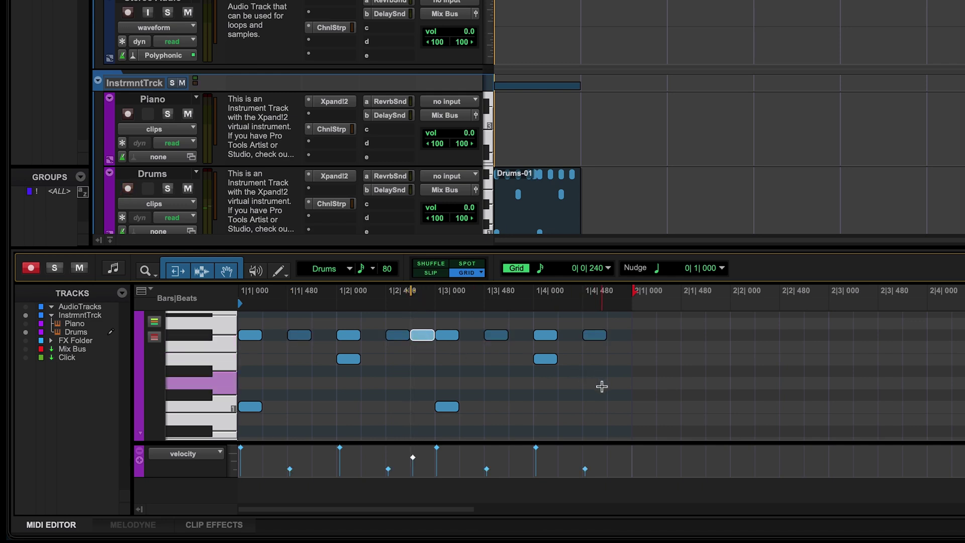
Step: Audition C#1, add a C#1 note at 1|4|720 at the end of bar 1, and play the pattern back
left_click(219, 394)
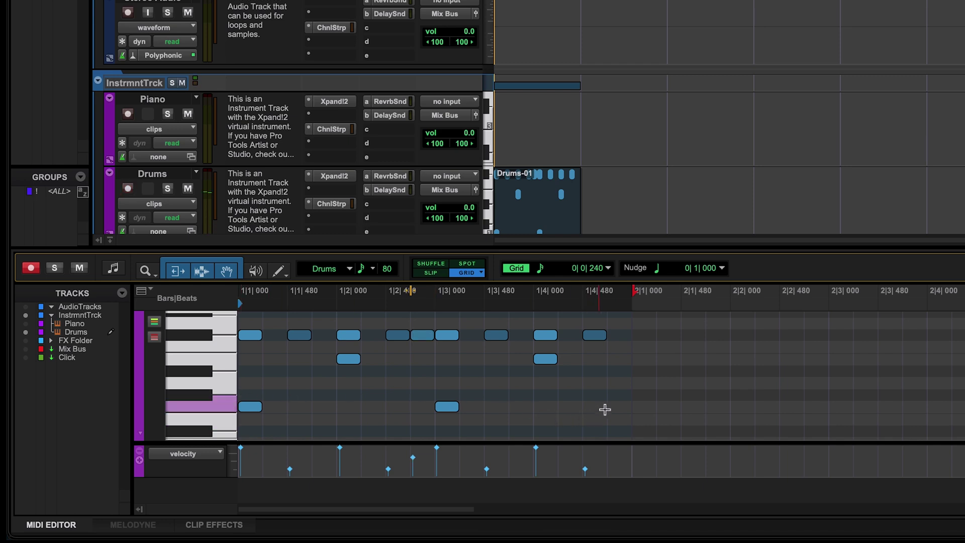
left_click(621, 397)
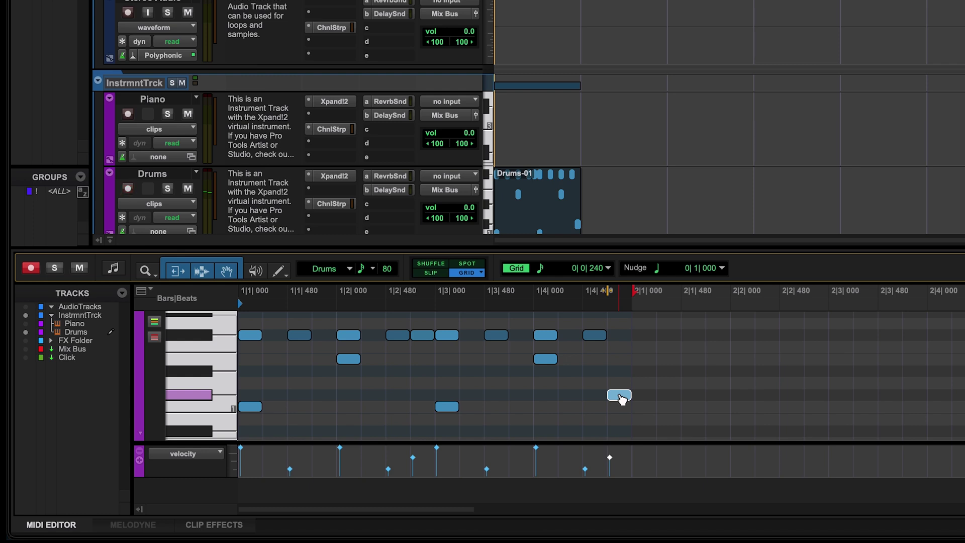
key("space")
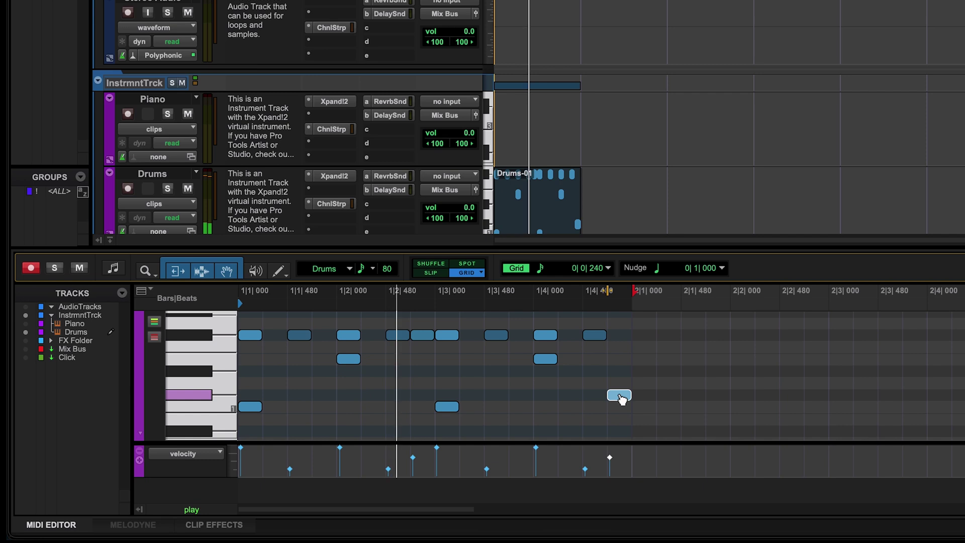
key("space")
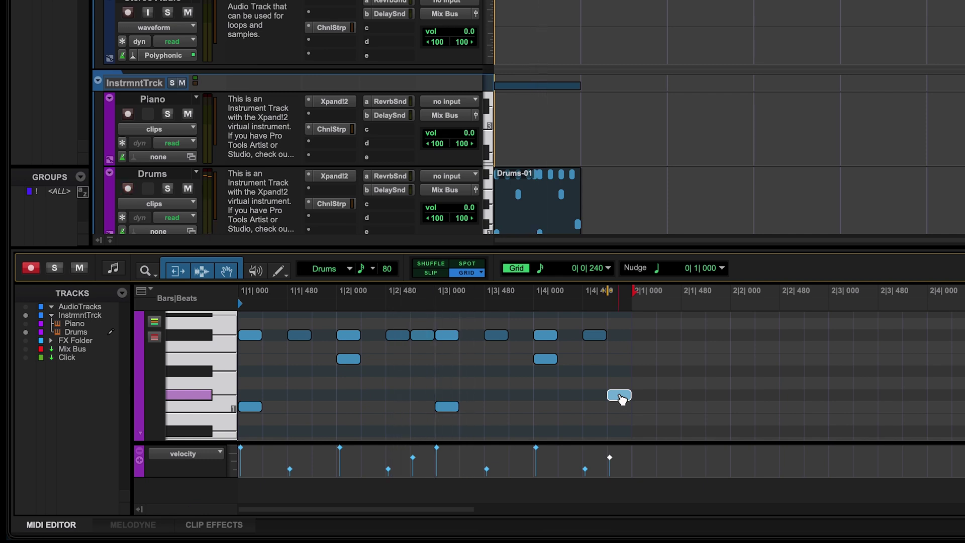
Step: Copy all the bar 1 notes, paste them at 2|1|000, and undo the paste
key("shift+r")
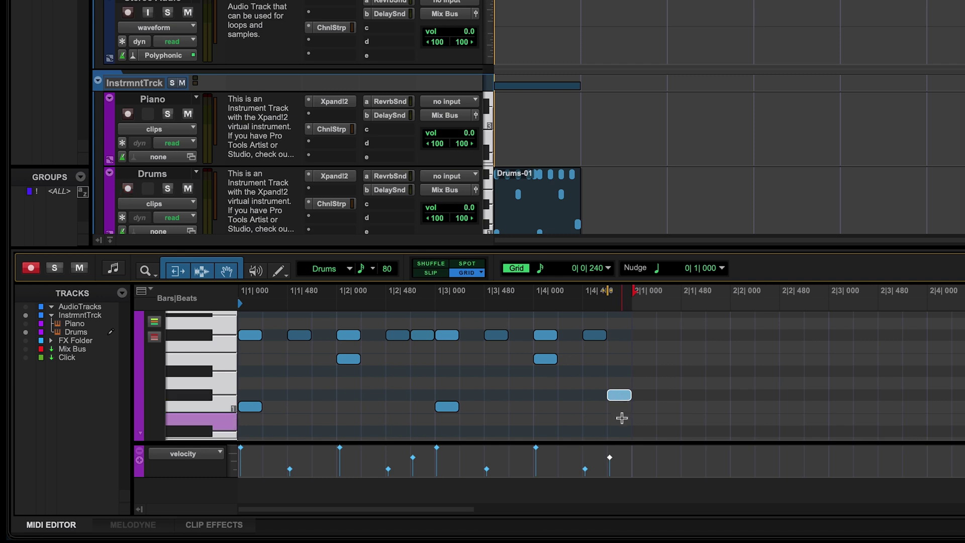
left_click_drag(622, 418, 210, 324)
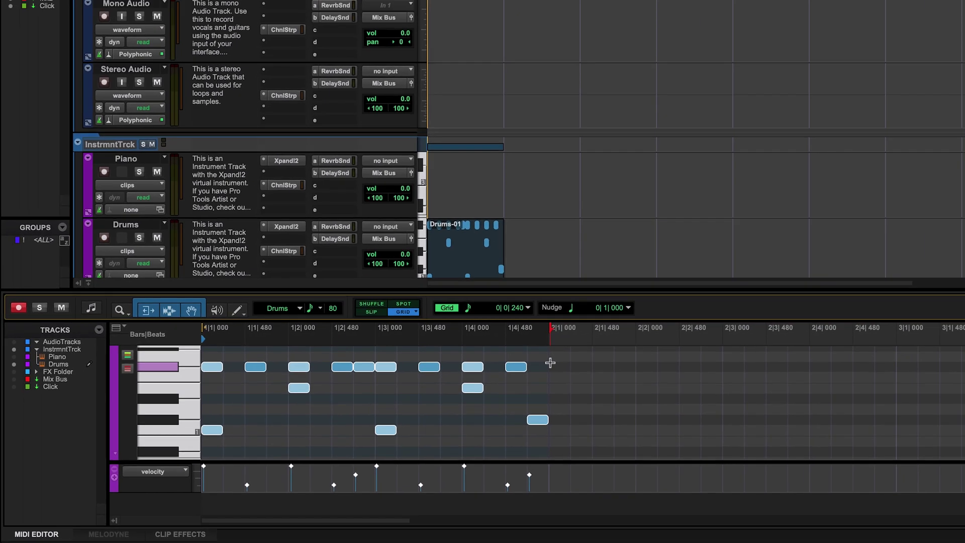
left_click(550, 362)
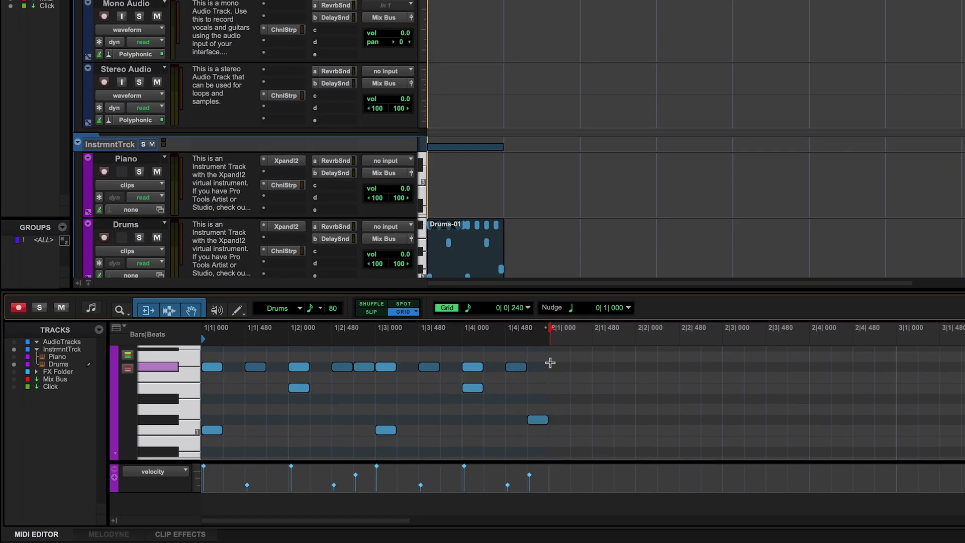
key("ctrl+v")
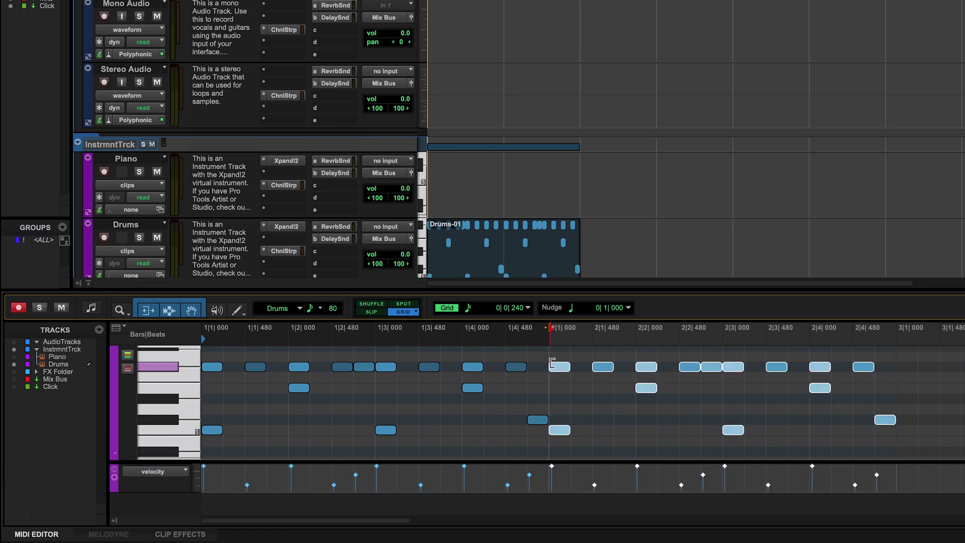
key("ctrl+z")
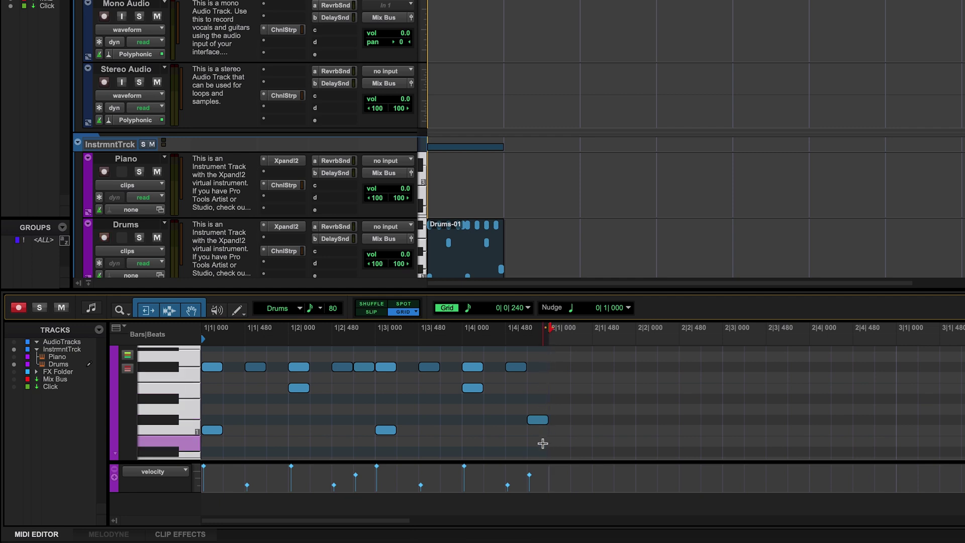
Step: Duplicate all the bar 1 notes into bar 2 and extend the end of the playback range to 3|1|000
left_click_drag(543, 449, 180, 354)
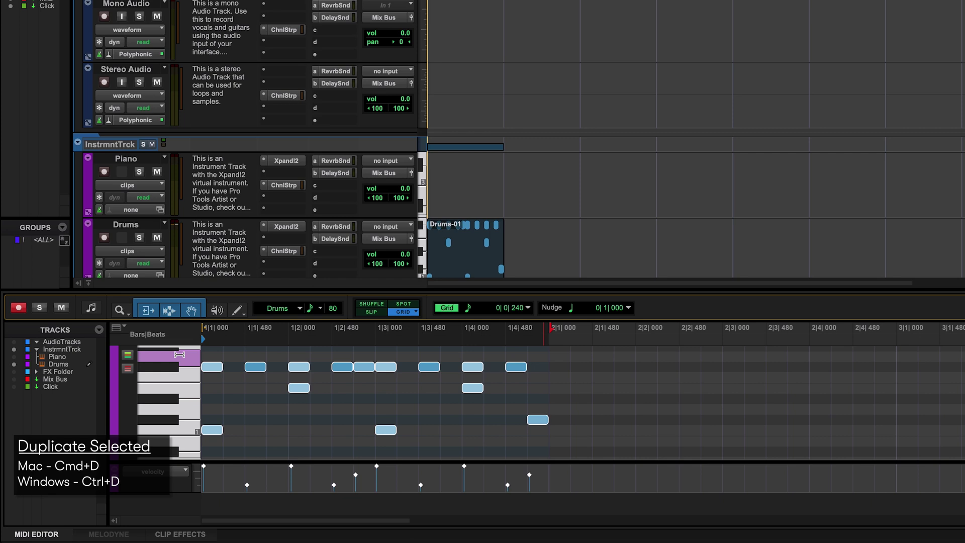
key("ctrl+d")
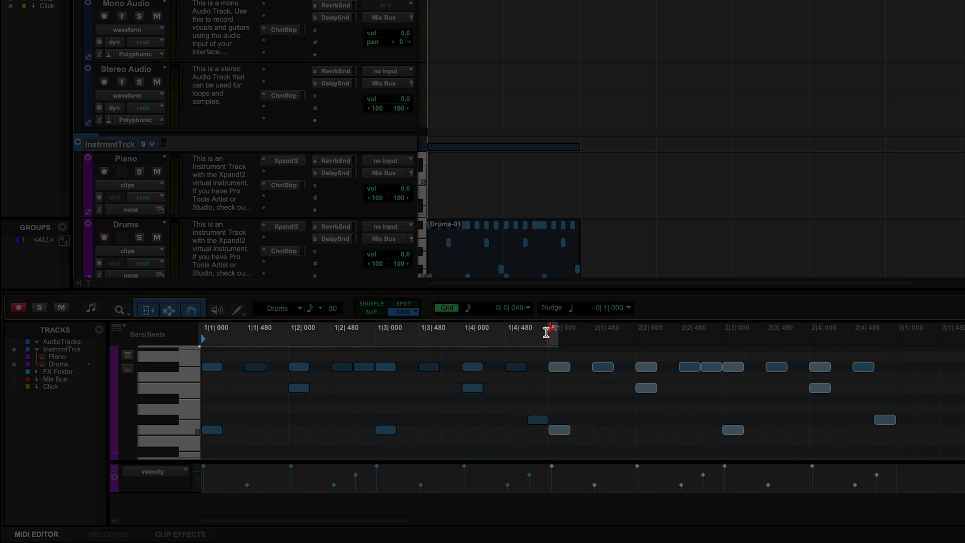
left_click_drag(555, 332, 903, 335)
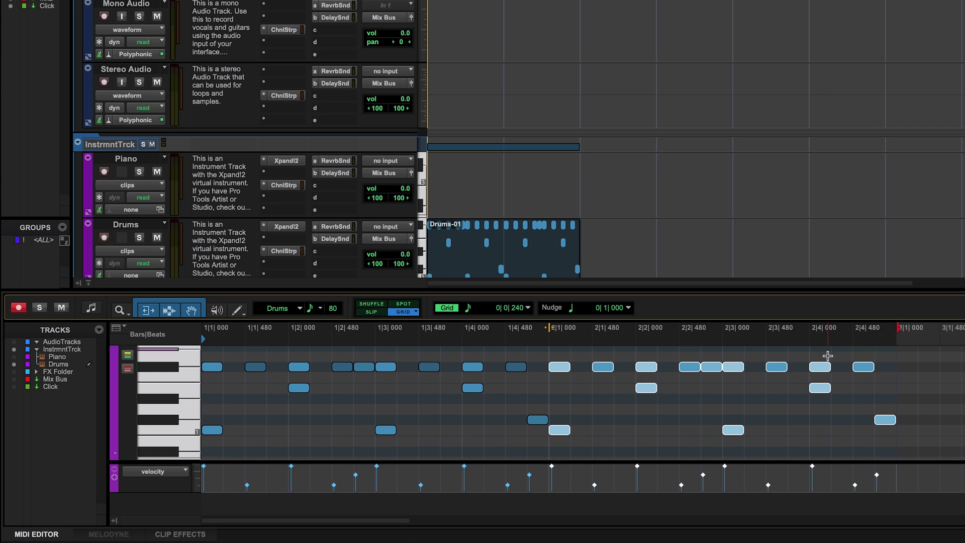
Step: Add an F#1 note at 2|3|720 and move the C#1 note at the end of bar 2 to A#1 at 2|4|480
left_click(796, 368)
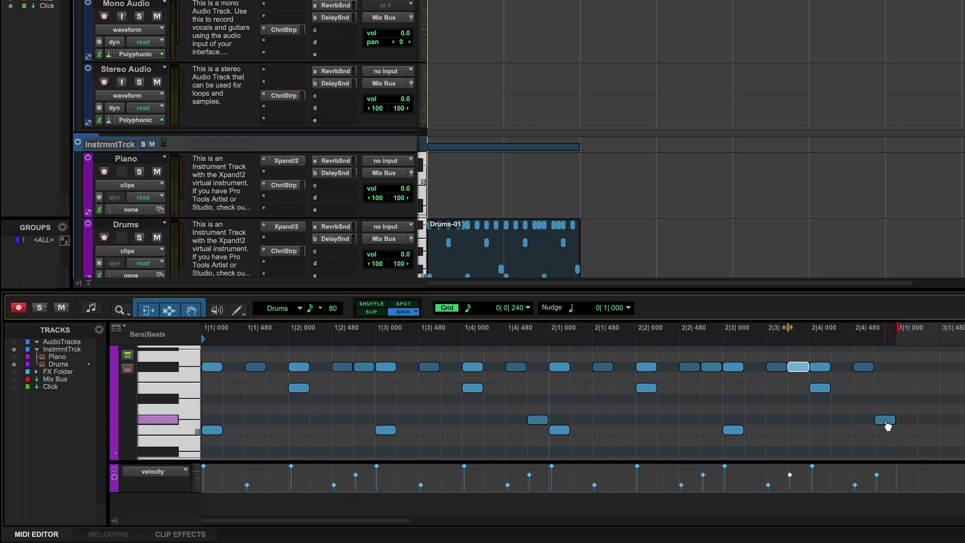
left_click_drag(888, 425, 883, 368)
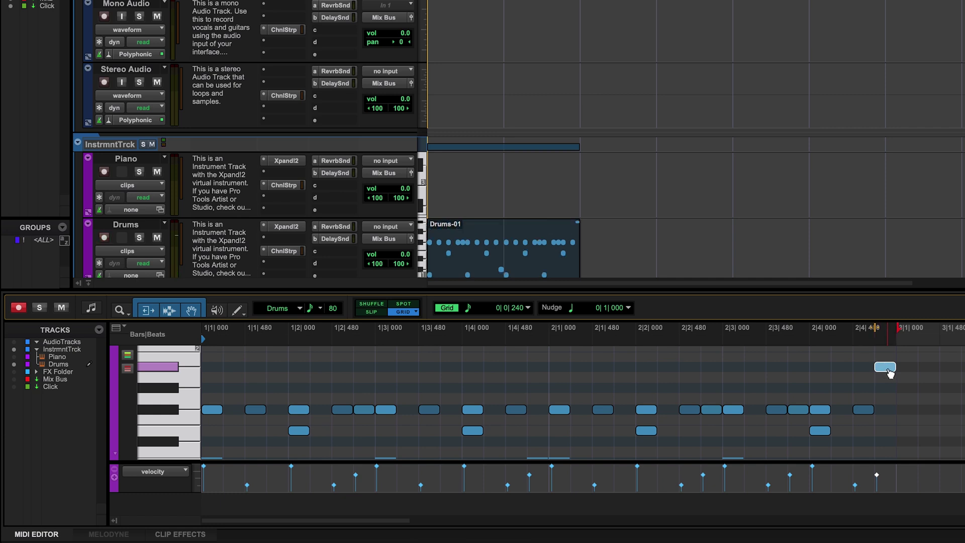
left_click_drag(890, 373, 869, 373)
Step: Delete the F#1 note at 2|4|480 and play the two-bar pattern back
left_click(867, 417)
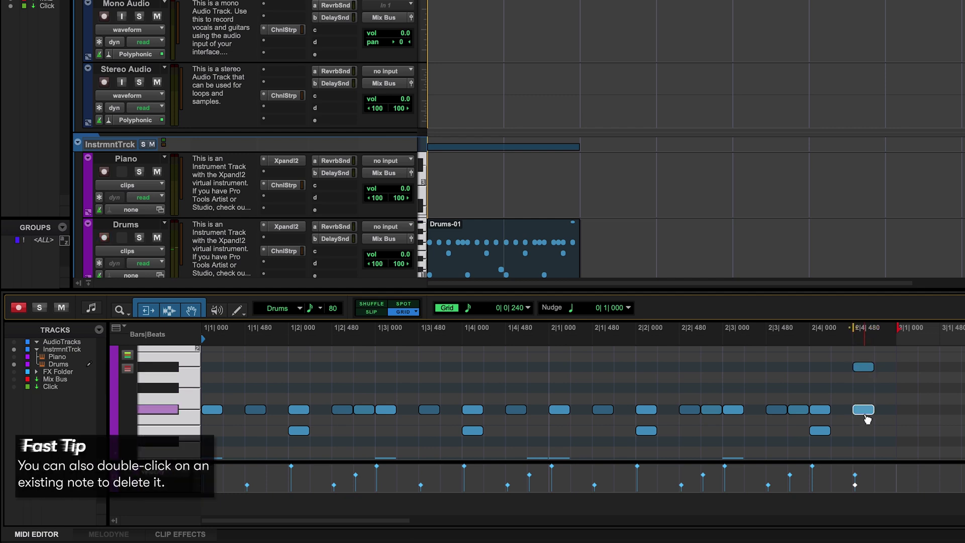
key("Delete")
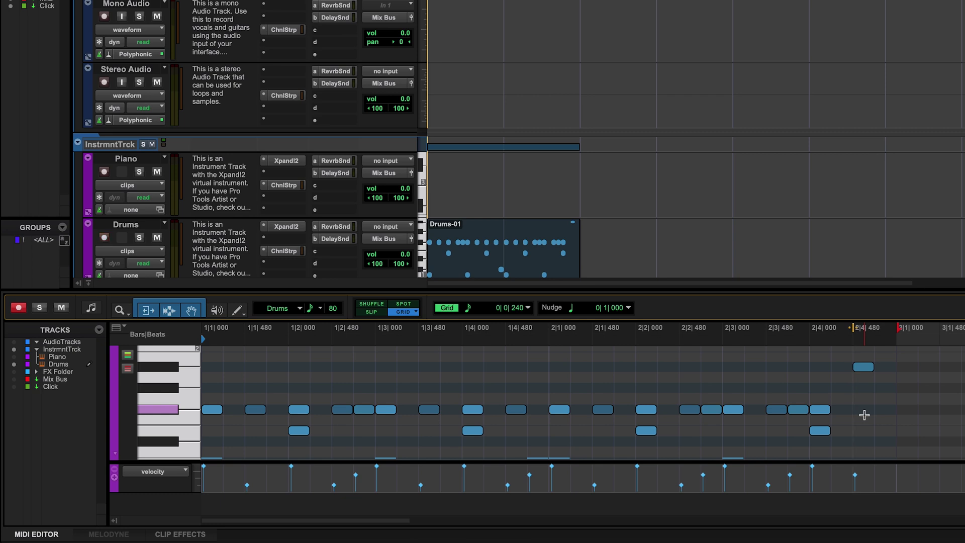
key("space")
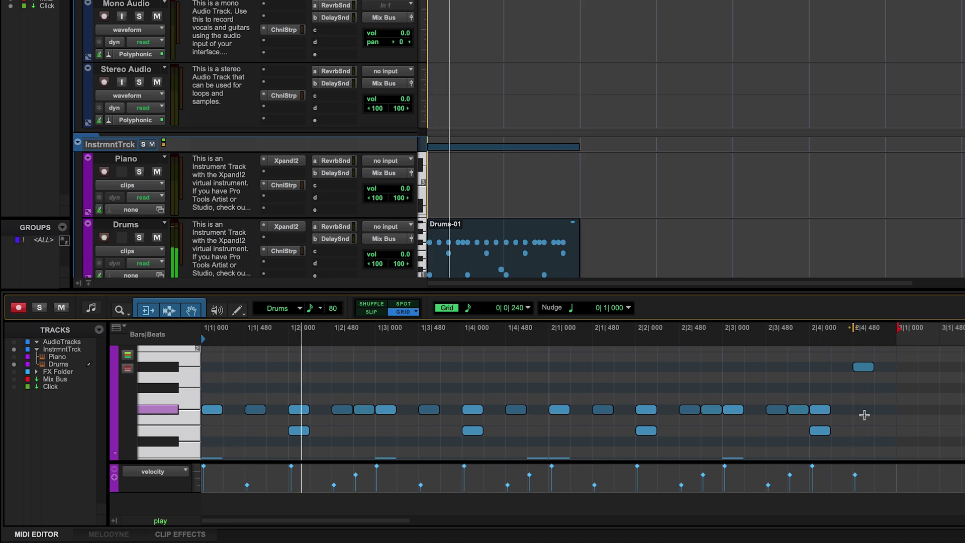
key("space")
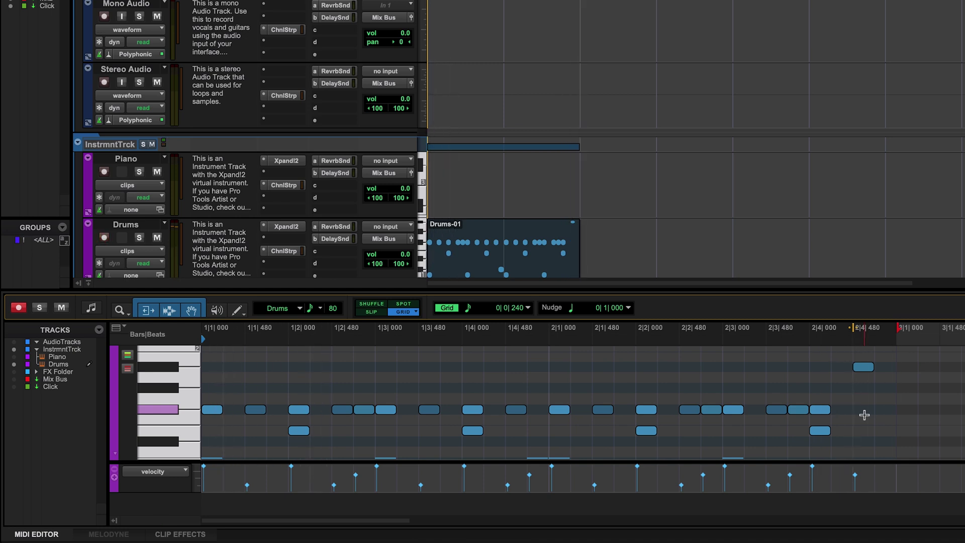
Step: Close the docked MIDI editor and loop the Drums-01 clip with 2 loops so it extends to 5|1|000
left_click(700, 291)
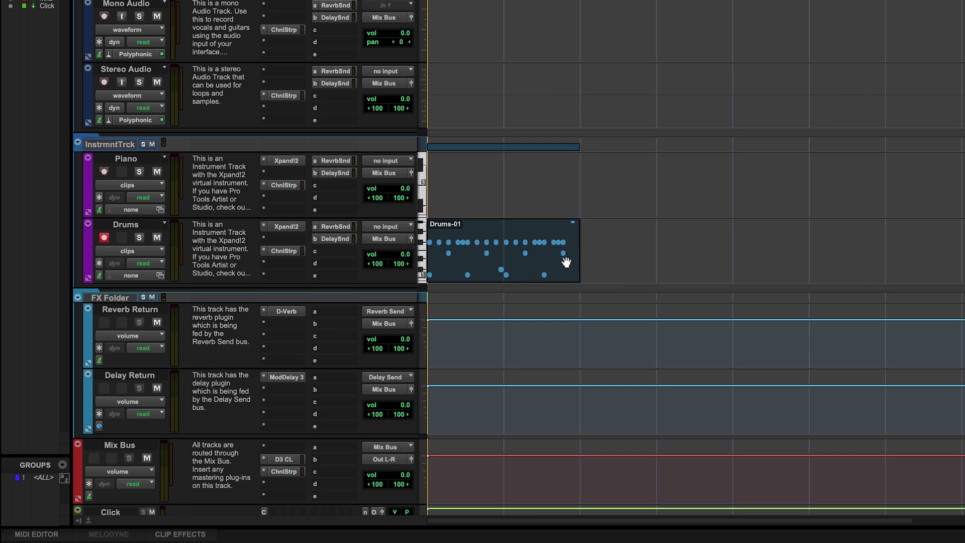
left_click(545, 269)
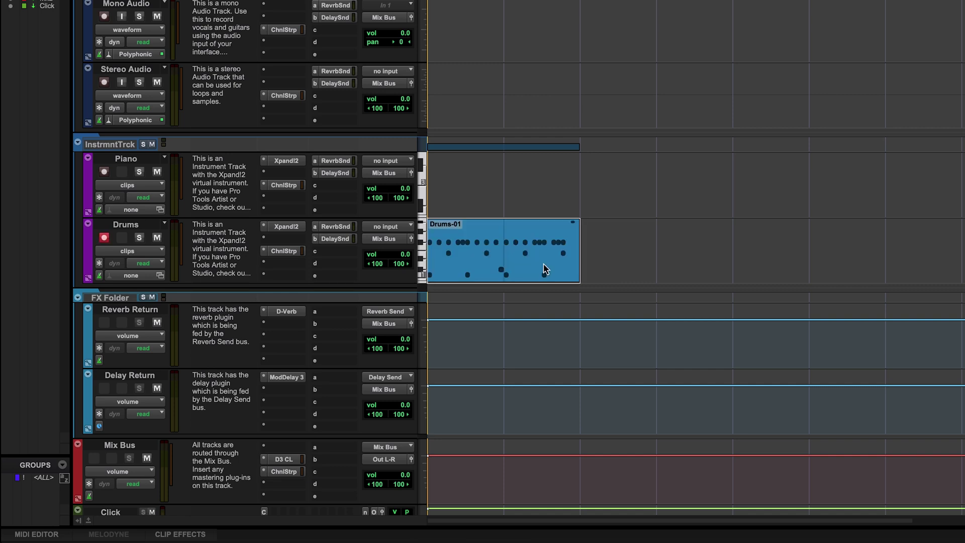
right_click(545, 269)
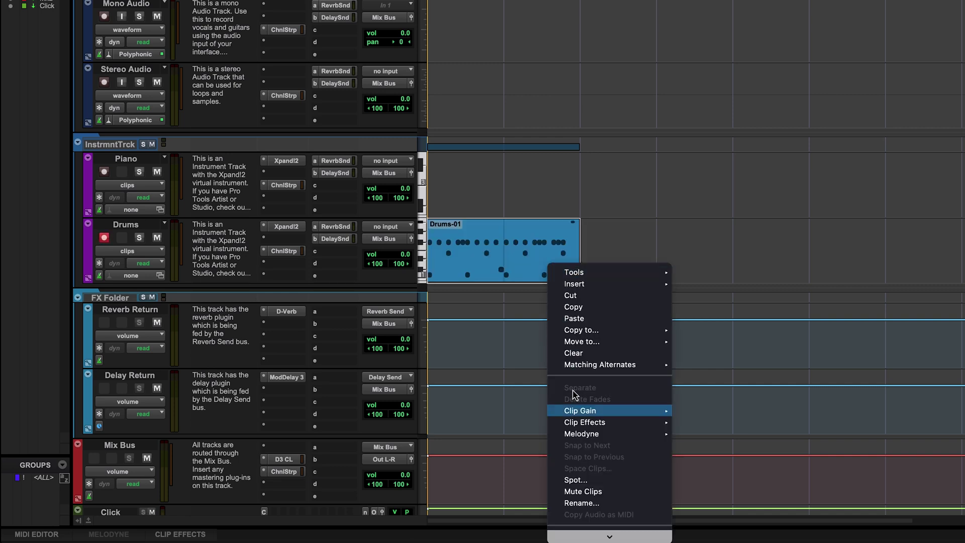
mouse_move(603, 535)
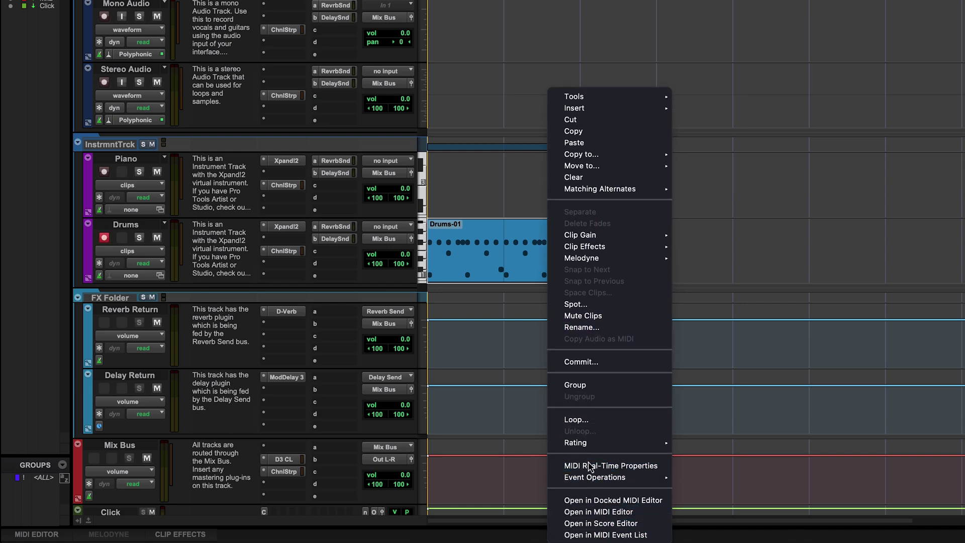
left_click(583, 421)
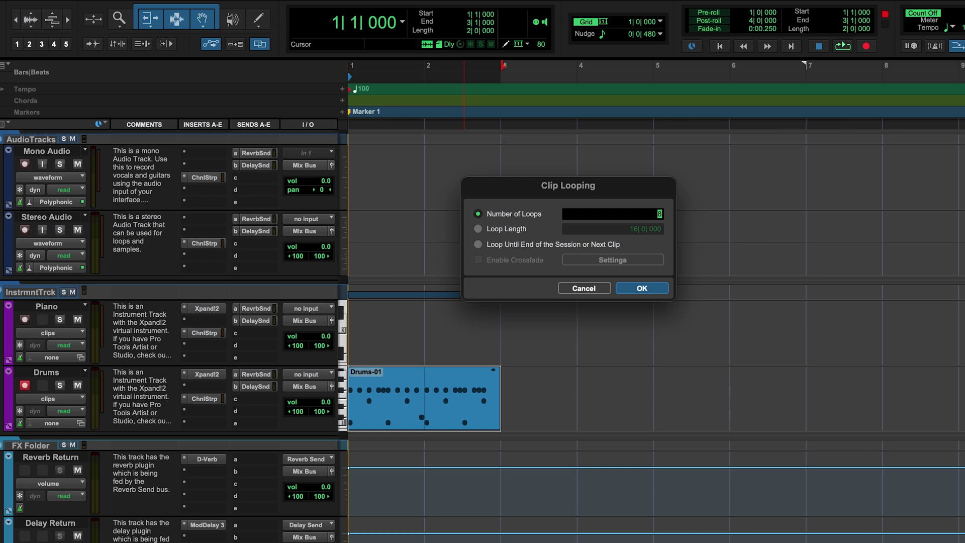
left_click(640, 289)
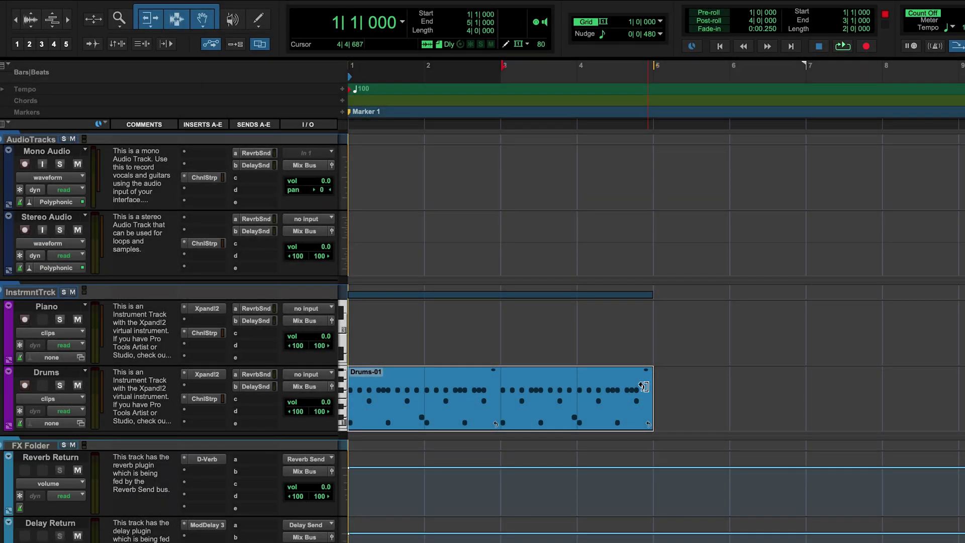
left_click_drag(644, 386, 630, 406)
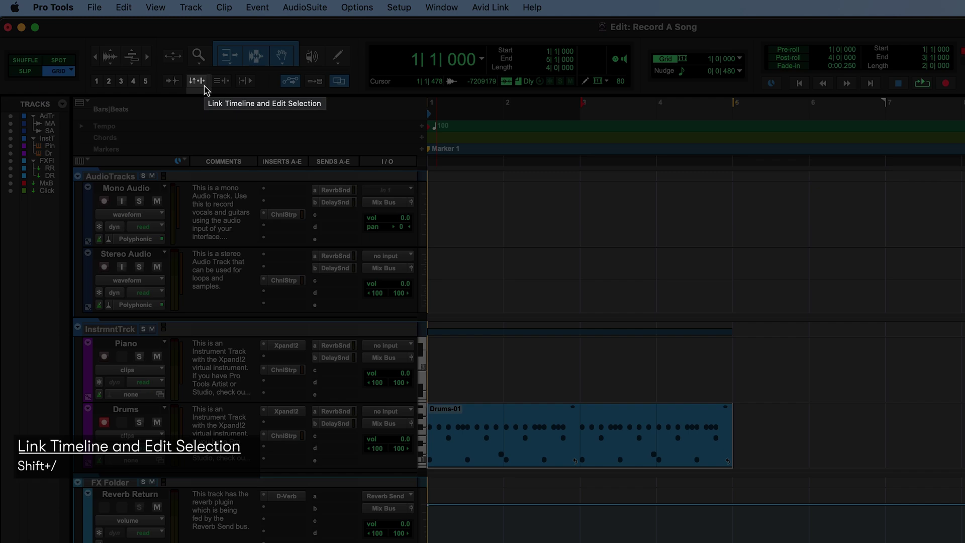
Step: Enable Link Timeline and Edit Selection and test it by placing the cursor at several bars along the timeline
left_click(201, 81)
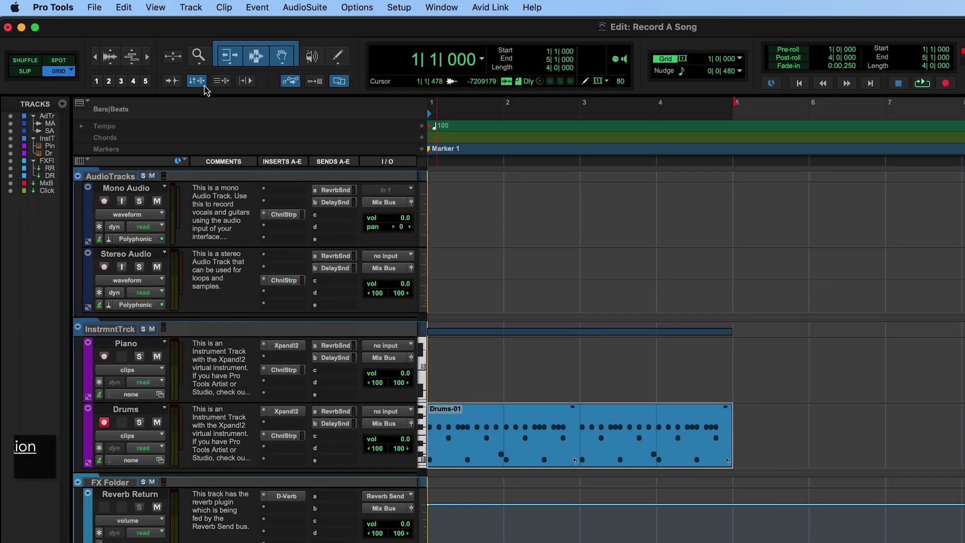
left_click(634, 146)
left_click(754, 133)
left_click(572, 142)
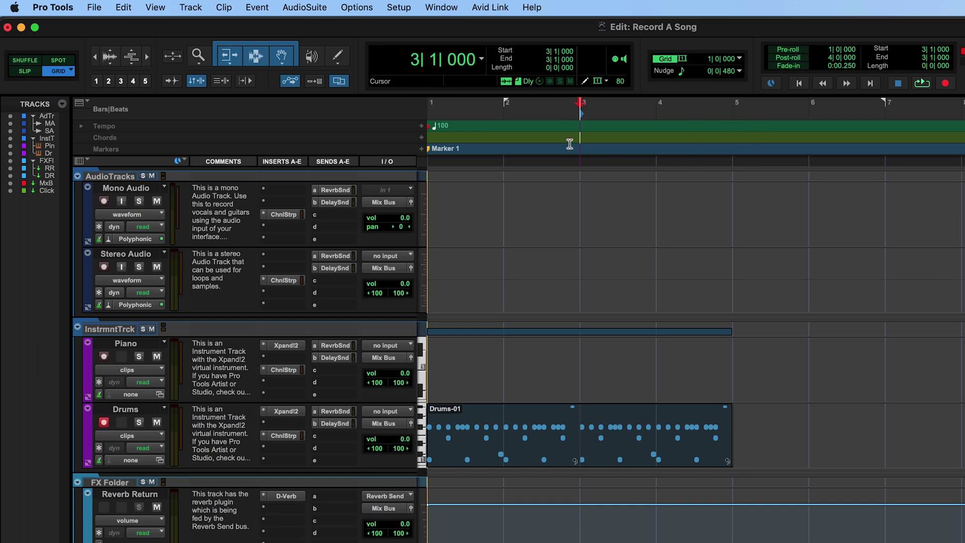
left_click(517, 139)
left_click(786, 138)
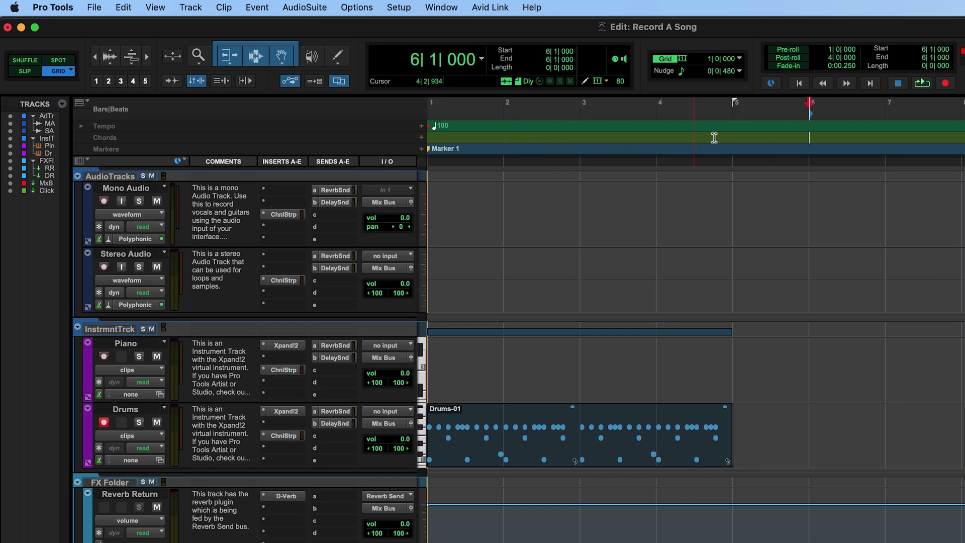
Step: Place the cursor at 3|1|000, return it to 1|1|000 and play the looped drums
left_click(581, 136)
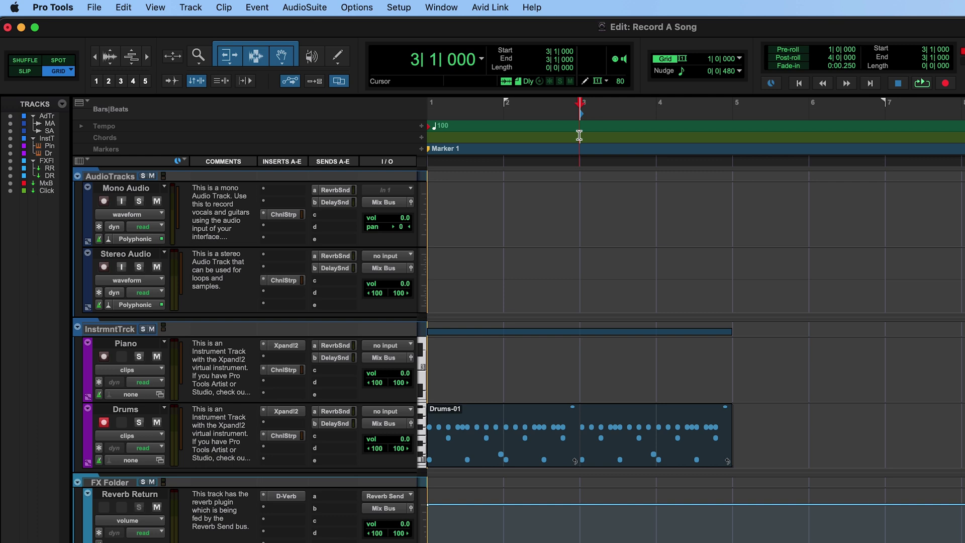
left_click(439, 136)
key("space")
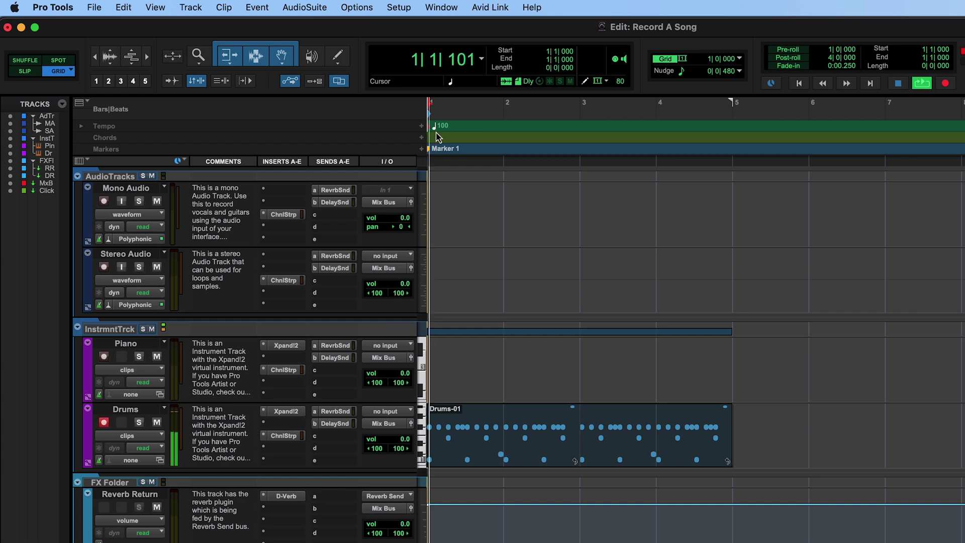